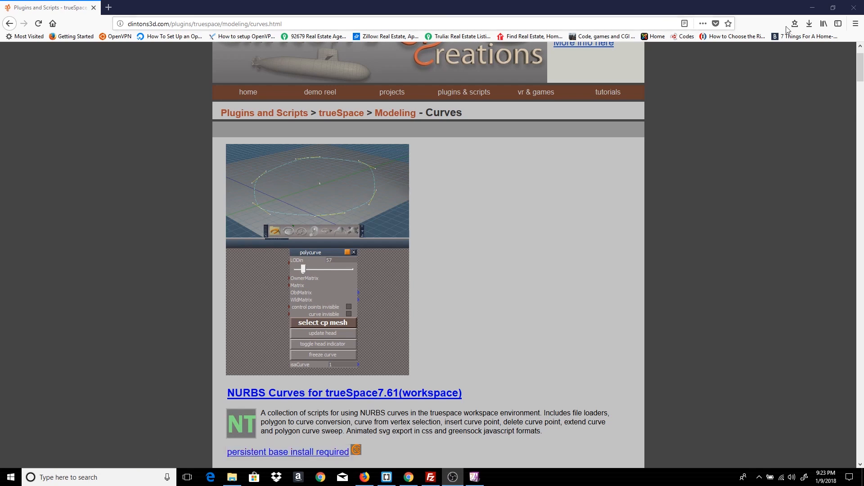
Load CurveToolsAutoload.RsObj from the ts_downloaded folder into the trueSpace scene, closing the log and the leftover CurveToolsAutoload object.
left_click(814, 8)
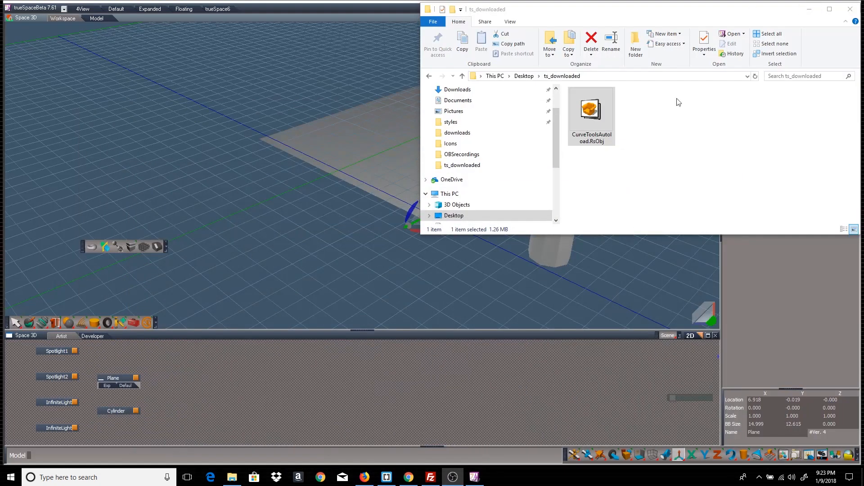
left_click(600, 110)
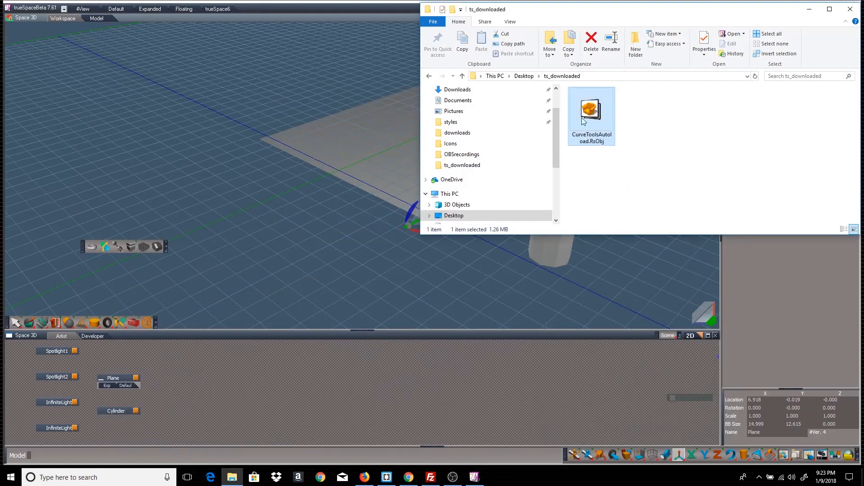
left_click_drag(592, 112, 225, 372)
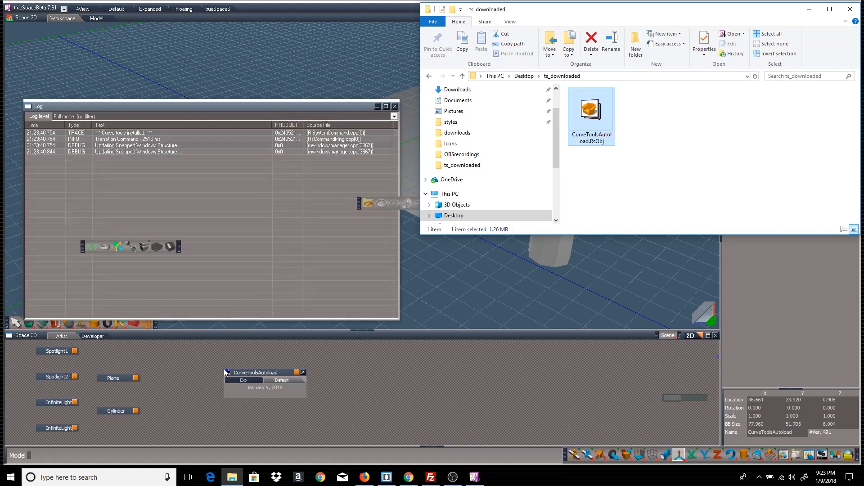
left_click(395, 108)
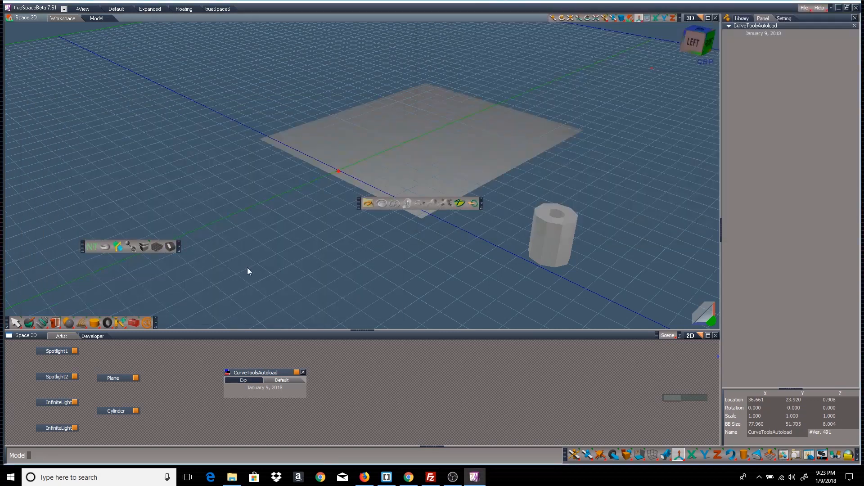
left_click(303, 373)
Close and reopen the curve tools palette, and place it in the 3D view clear of the plane.
left_click_drag(360, 205, 226, 267)
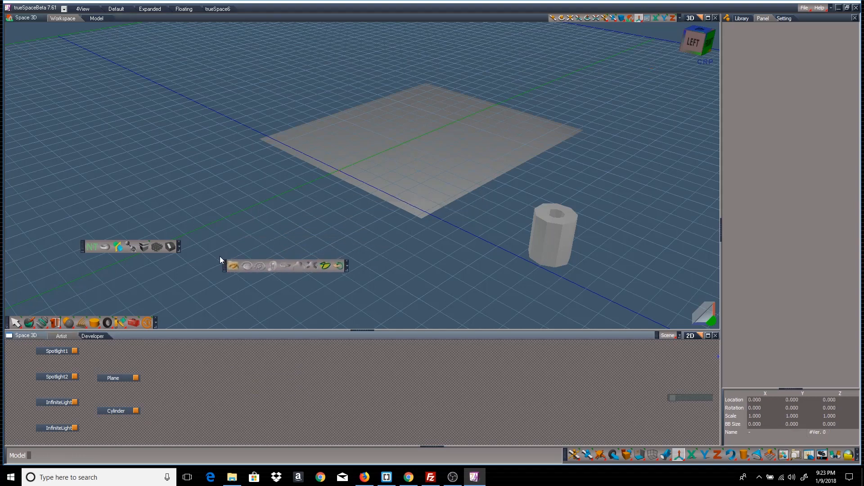
left_click(347, 262)
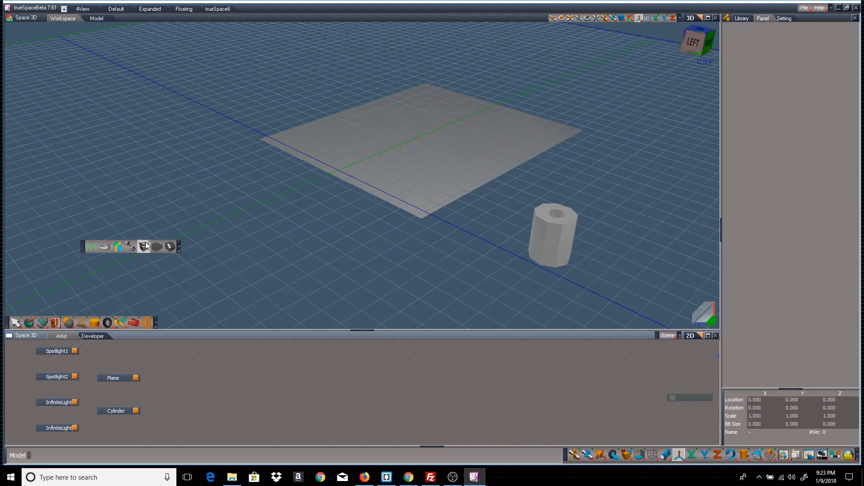
left_click(91, 246)
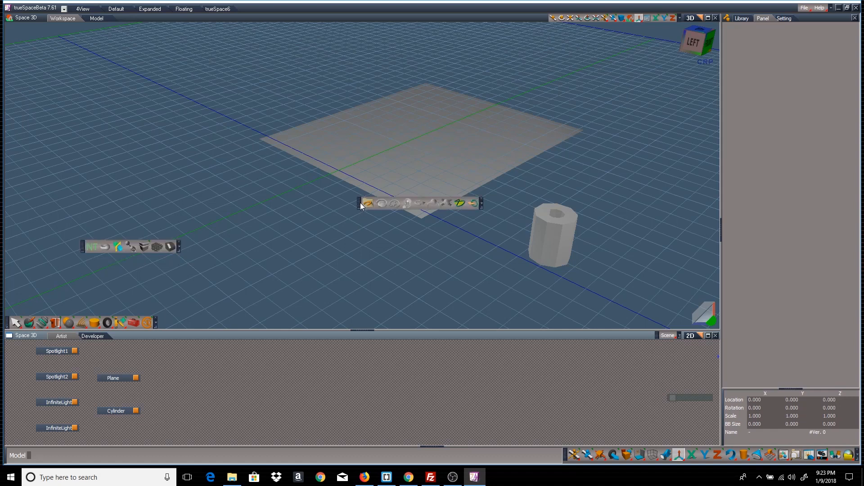
left_click_drag(359, 203, 184, 289)
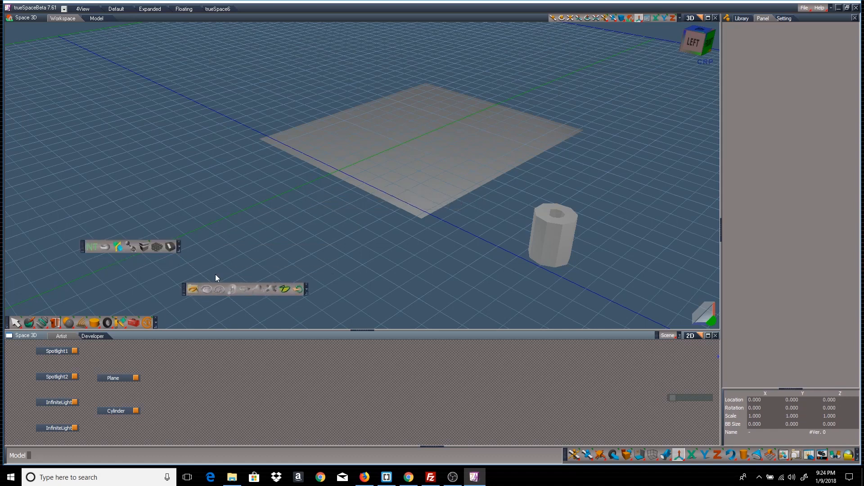
Select the plane's single face in point editing and convert it to a curve.
left_click(412, 173)
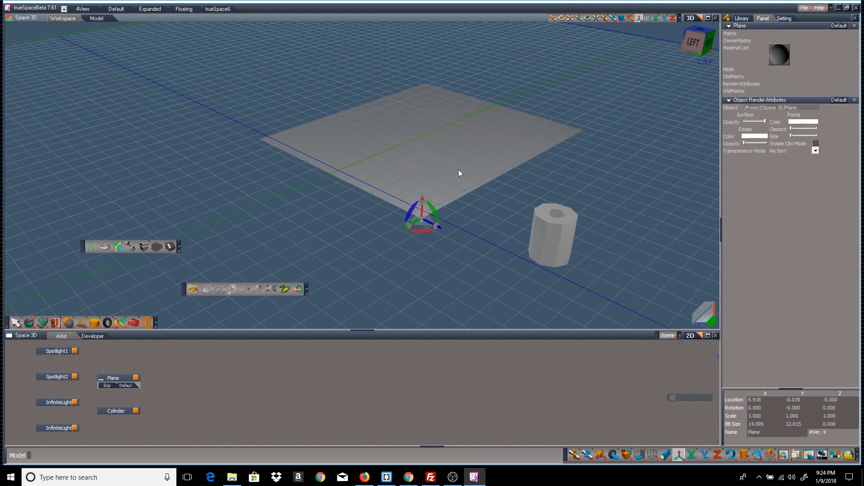
double_click(416, 161)
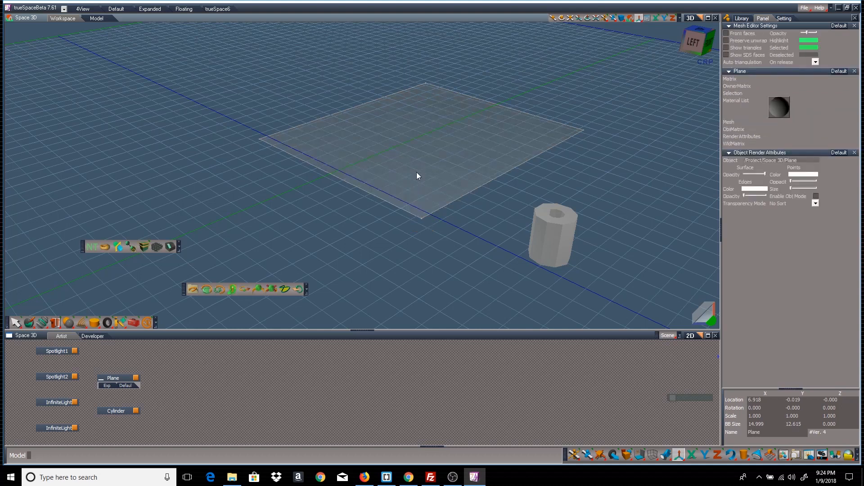
left_click(29, 322)
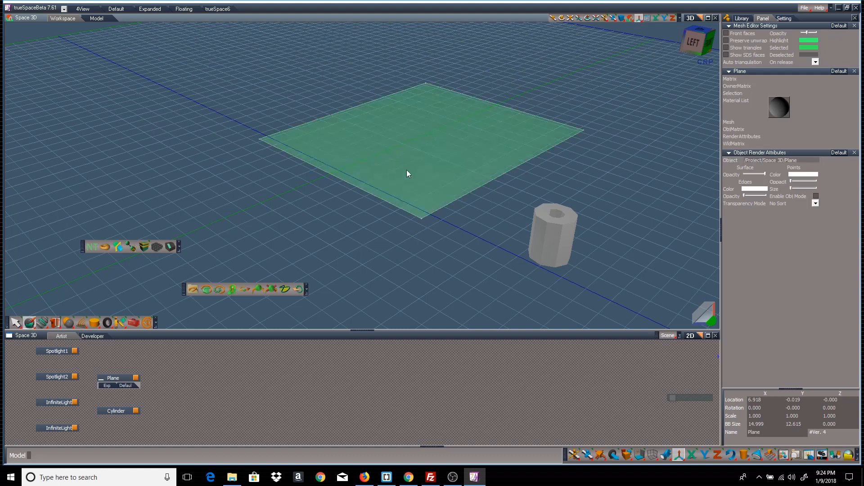
left_click(441, 156)
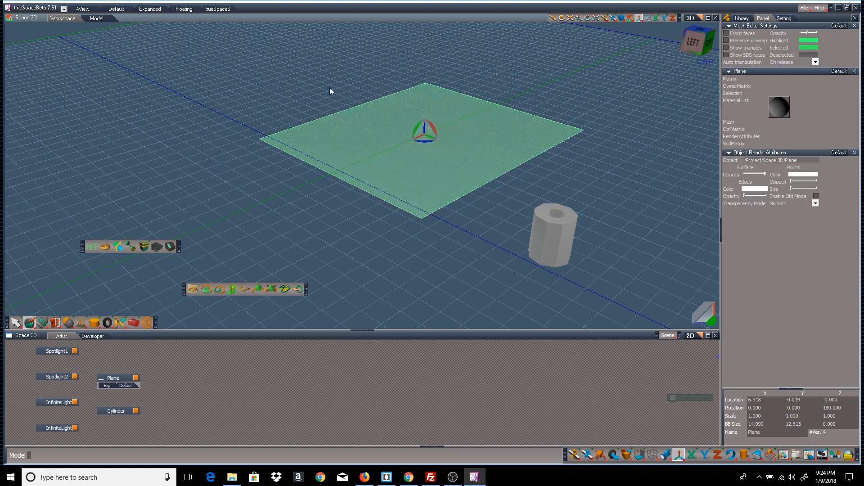
left_click(207, 289)
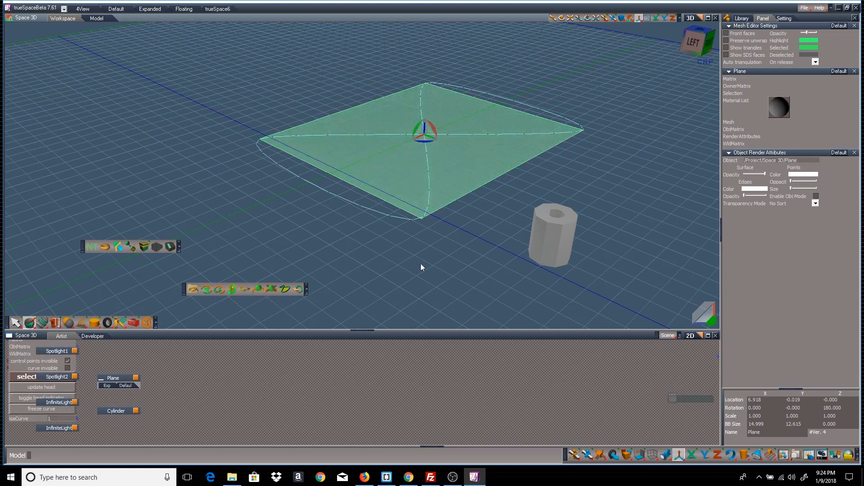
Leave point editing and move the figure-eight curve off the plane to about X 5.92, Y -14.22.
left_click(467, 252)
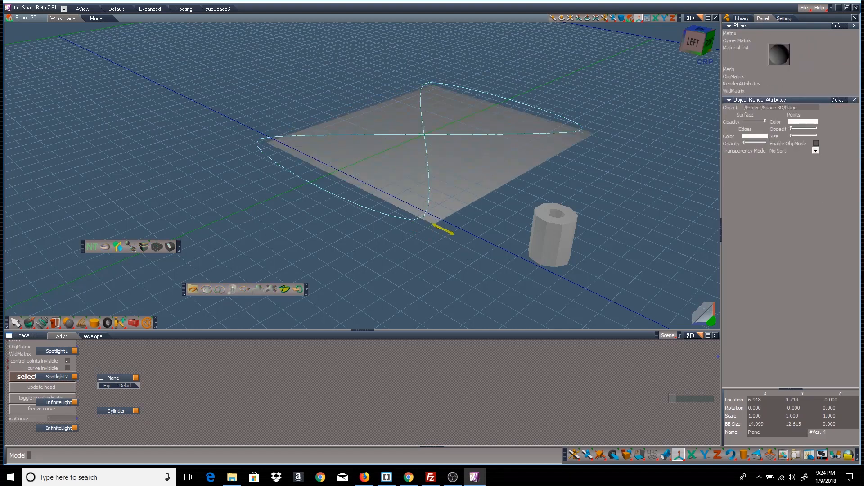
left_click(431, 174)
left_click_drag(401, 239, 227, 147)
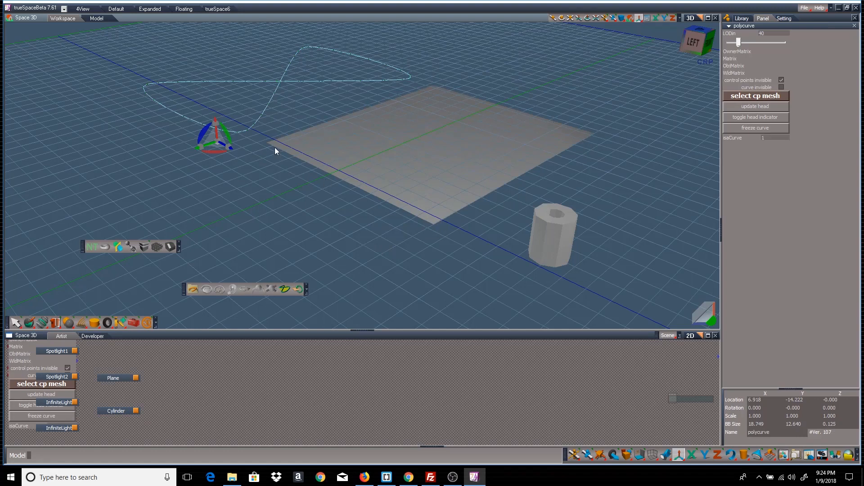
mouse_move(215, 146)
left_mouse_down()
mouse_move(187, 130)
mouse_move(199, 149)
left_mouse_up()
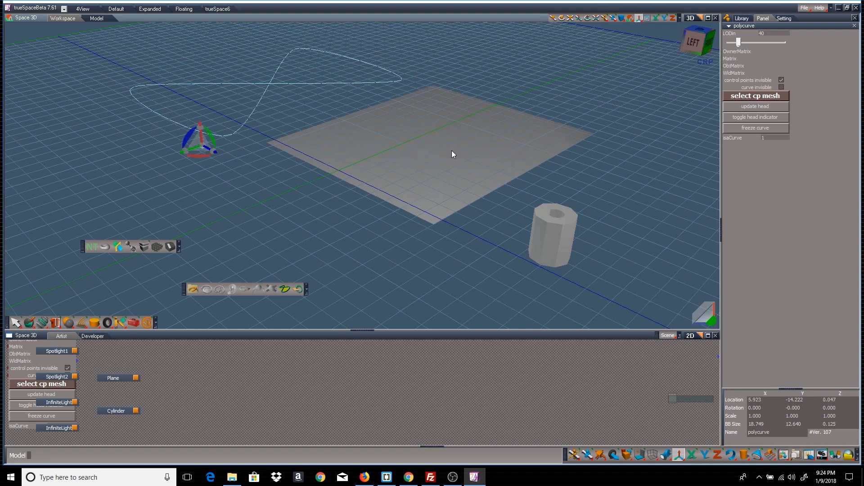
Draw a closed six-sided polygon inside the plane's face in point editing.
left_click(439, 152)
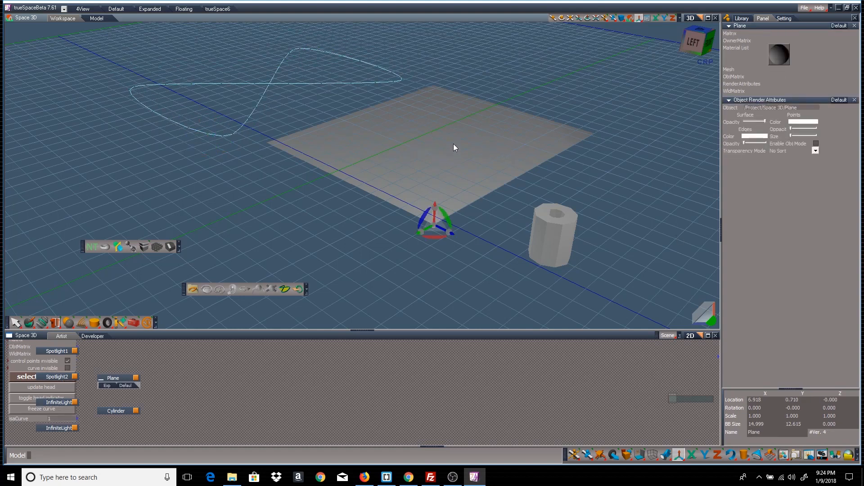
double_click(454, 144)
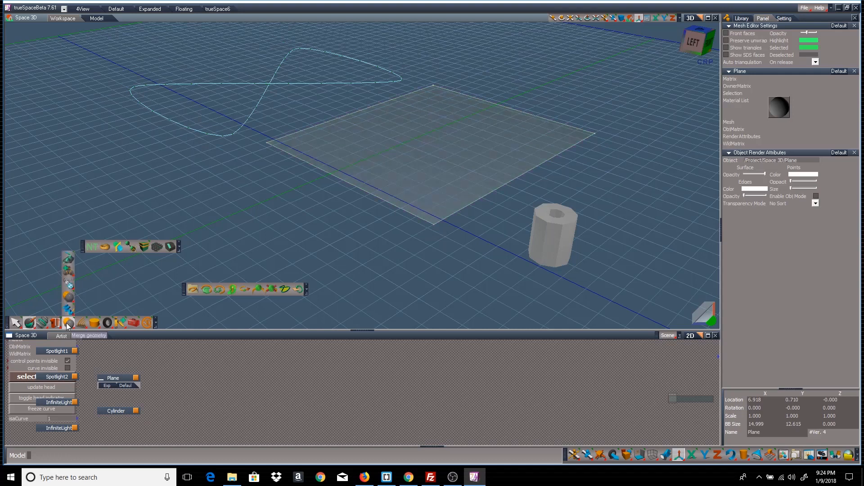
mouse_move(59, 324)
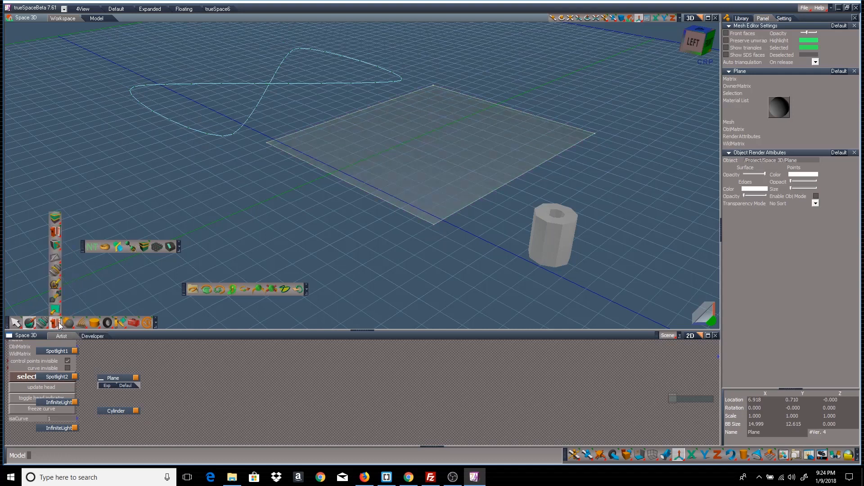
left_click(56, 289)
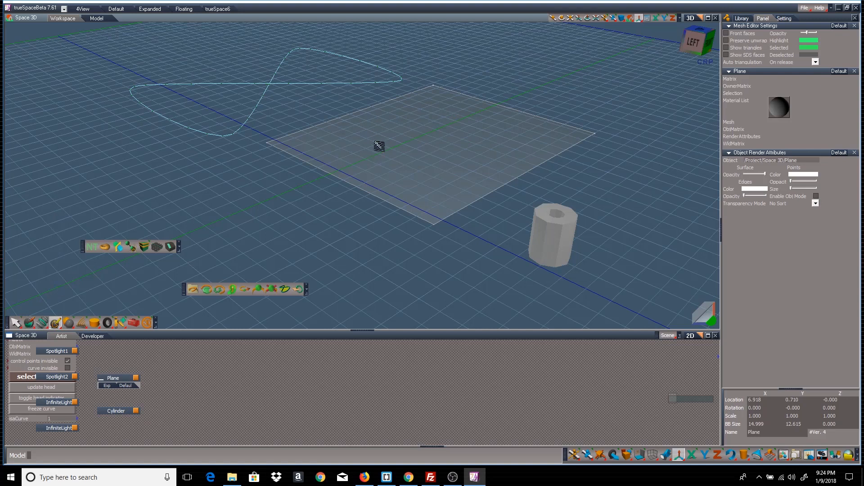
left_click(365, 142)
left_click(409, 106)
left_click(475, 111)
left_click(502, 132)
left_click(470, 178)
left_click(372, 171)
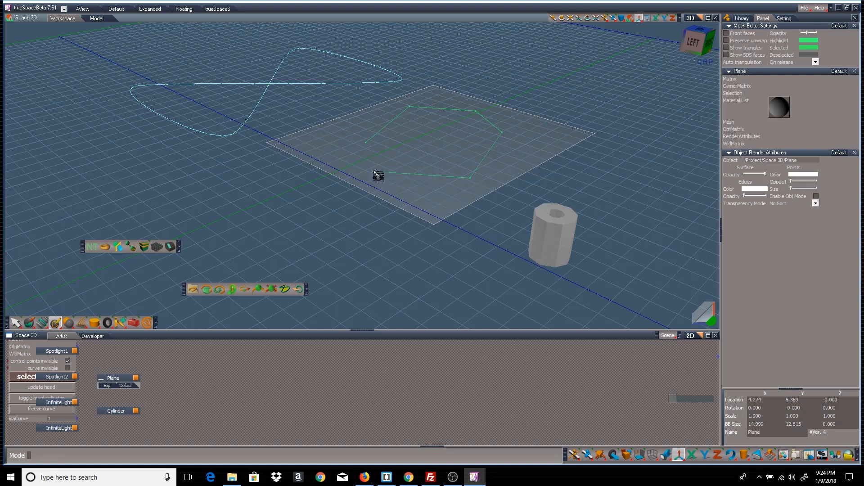
left_click(366, 143)
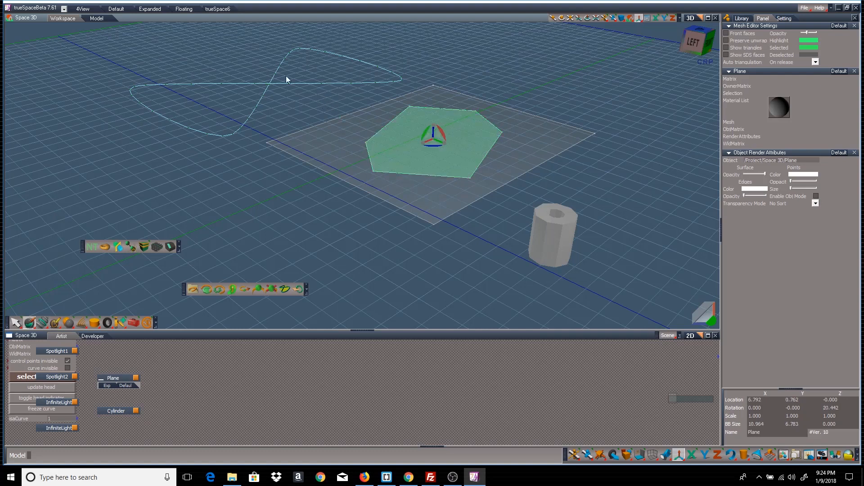
Convert the six-sided polygon to a curve and leave point editing.
left_click(206, 289)
mouse_move(413, 265)
middle_mouse_down()
mouse_move(455, 254)
mouse_move(409, 253)
middle_mouse_up()
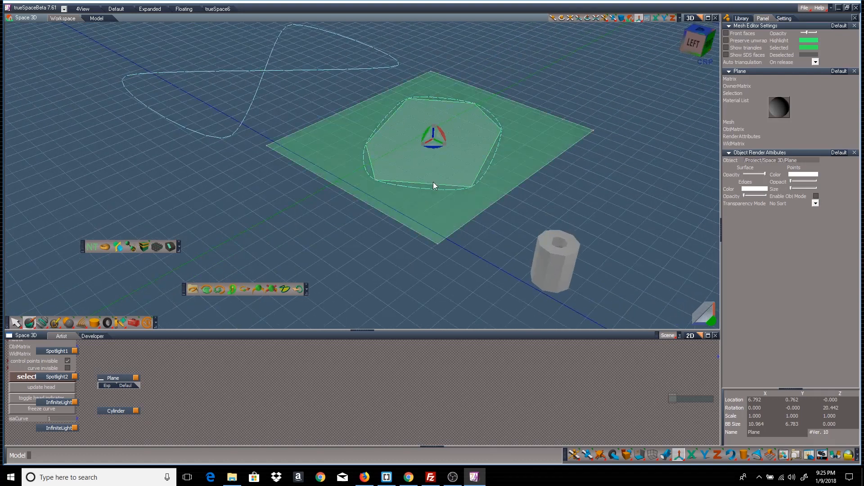
left_click(355, 238)
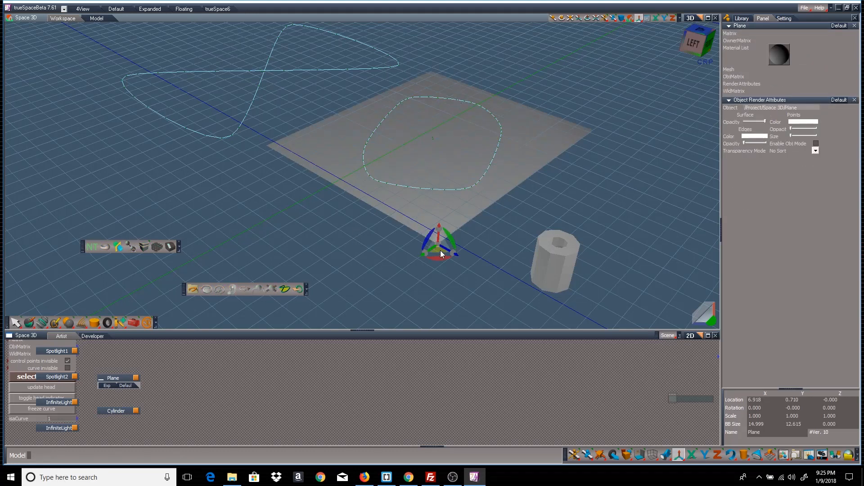
Separate the plane and the rounded curve, moving the plane to about X -0.36, Y -0.72 and the curve to about X 13.73, Y 4.87.
left_click_drag(441, 253, 293, 310)
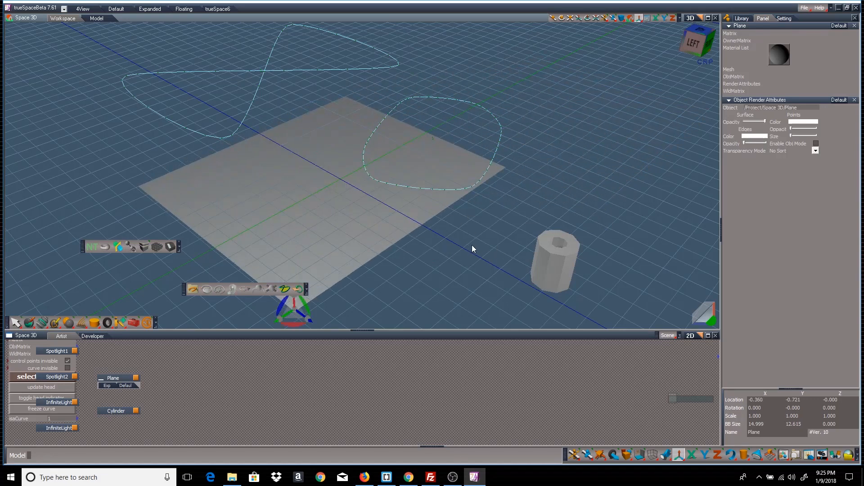
middle_click_drag(472, 245, 505, 86)
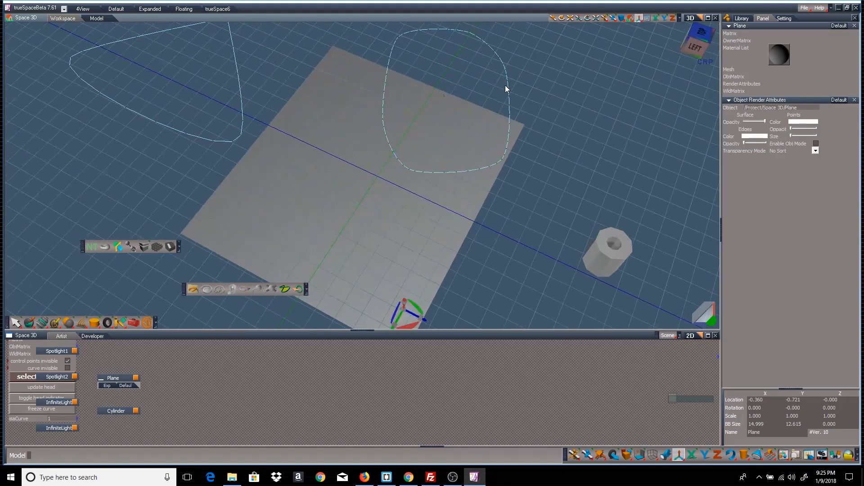
left_click(507, 80)
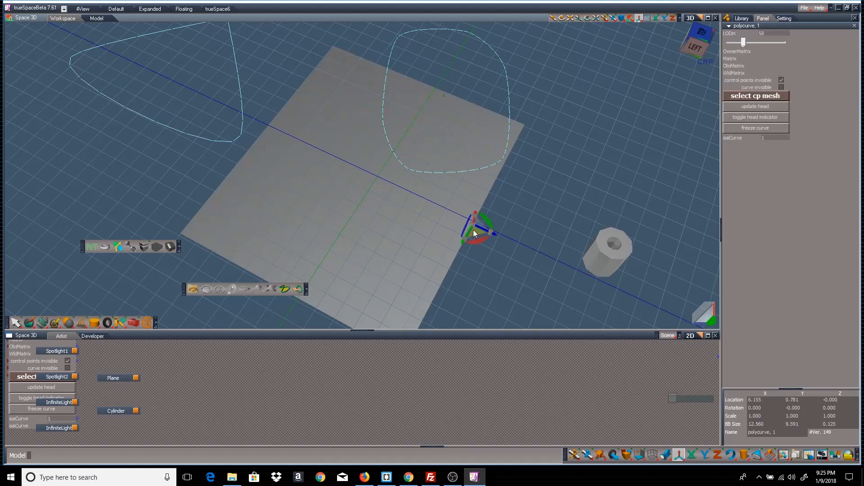
left_click_drag(473, 229, 599, 156)
scroll(471, 221, "down", 1)
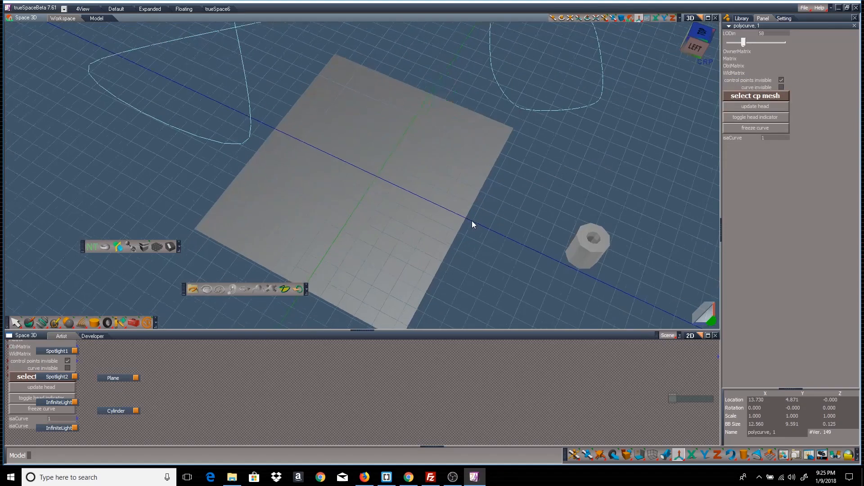
scroll(472, 220, "down", 4)
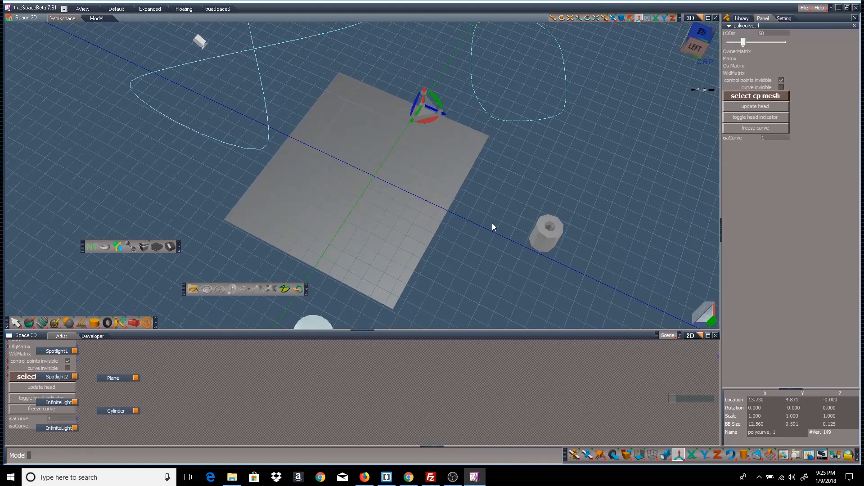
middle_click_drag(493, 223, 354, 177)
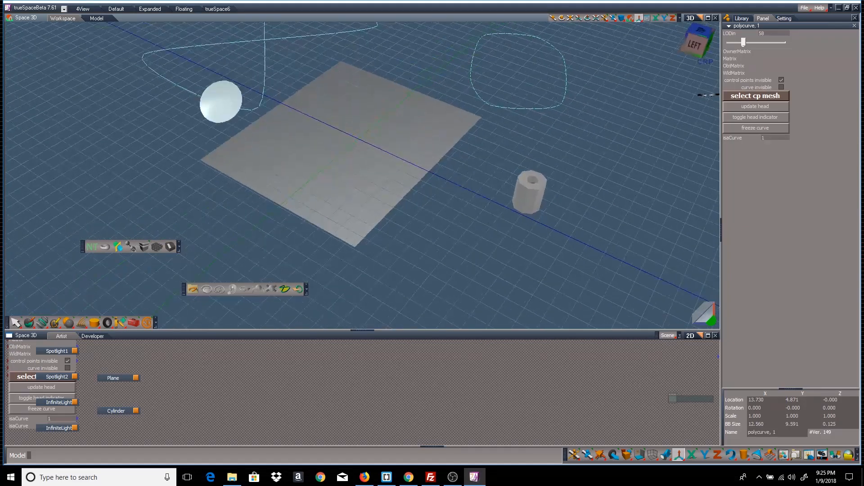
Create an open curve through five selected vertices in point editing, using three plane corners and two hexagon vertices.
double_click(354, 177)
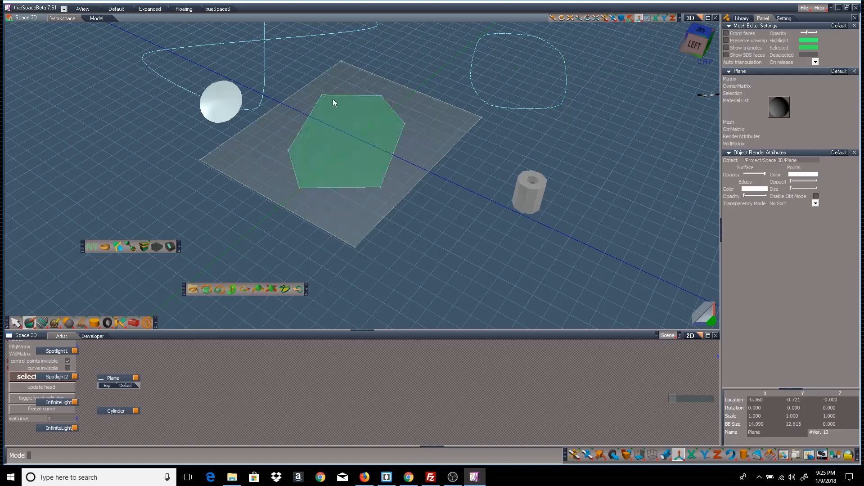
left_click(219, 291)
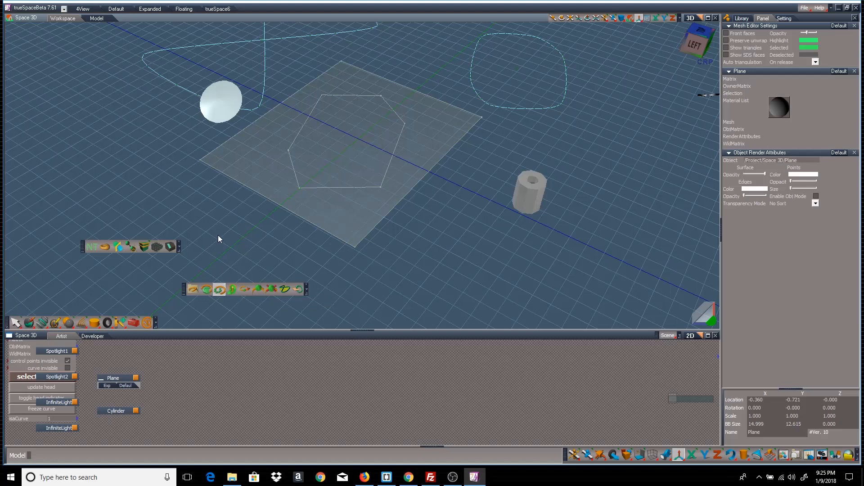
left_click(202, 161)
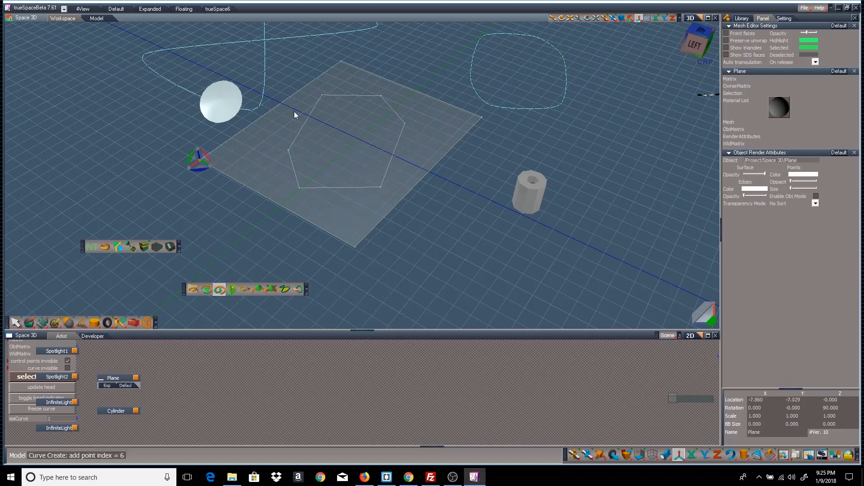
left_click(345, 61)
left_click(405, 124)
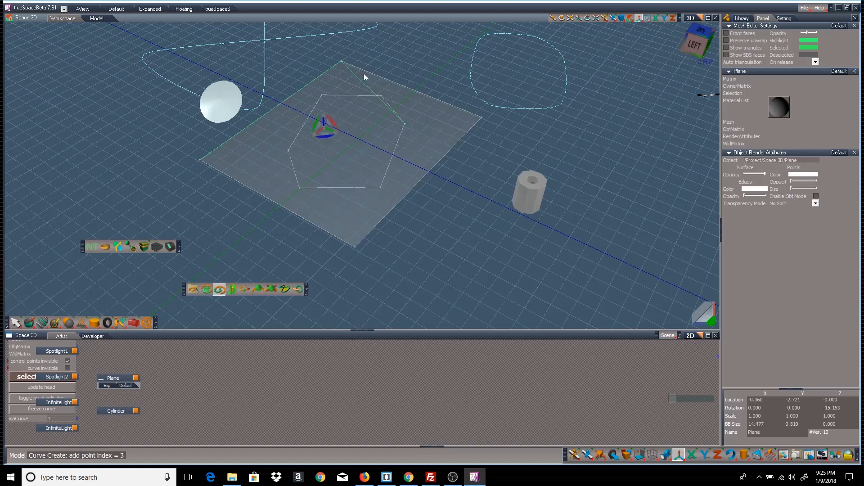
left_click(380, 187)
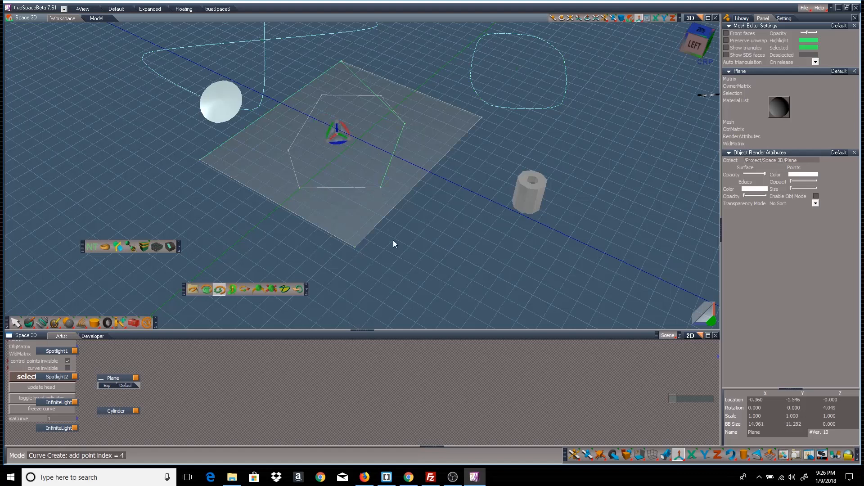
left_click(483, 117)
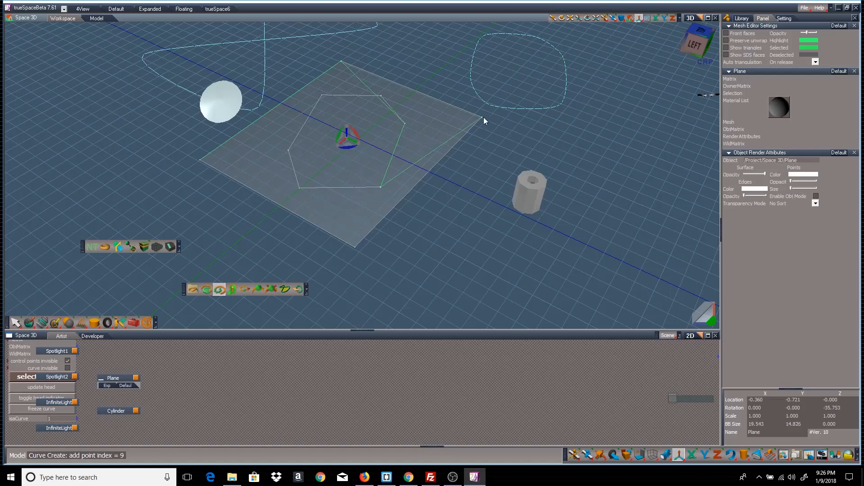
right_click(456, 182)
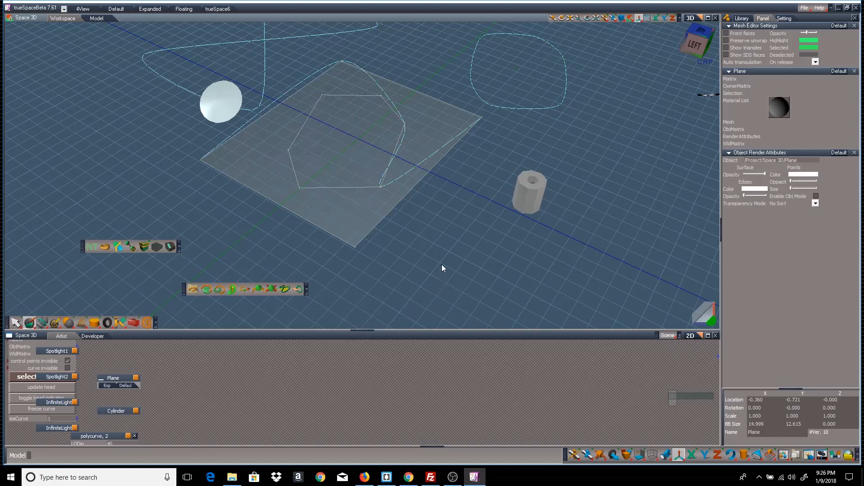
Leave point editing, move the plane to about X -4.88, Y -21.15 and the new open curve to about X 0.33, Y 1.22.
middle_click_drag(442, 266, 443, 261)
right_click(438, 235)
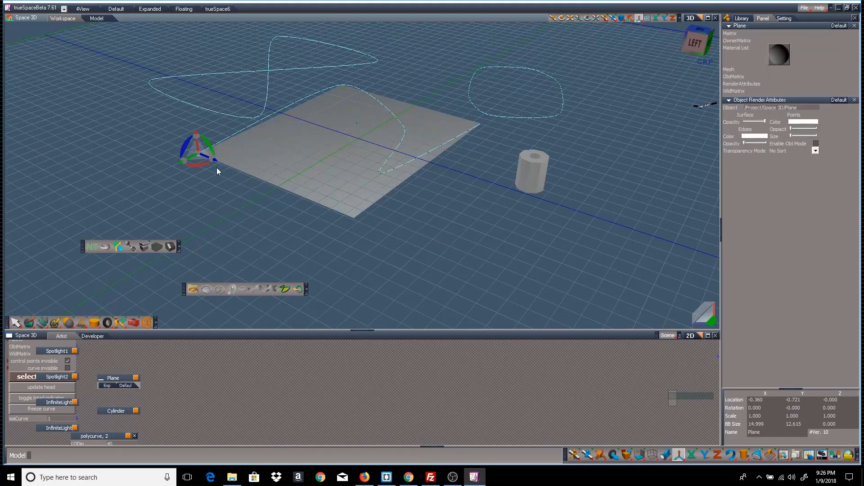
left_click_drag(203, 156, 220, 153)
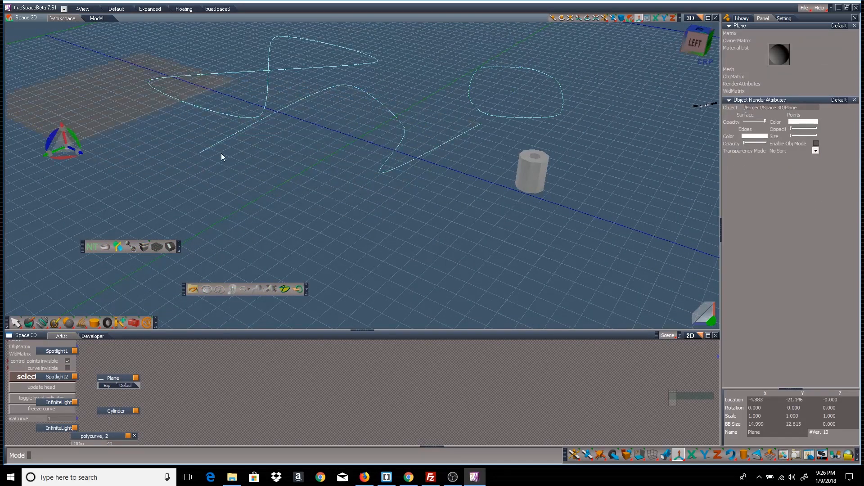
left_click(395, 146)
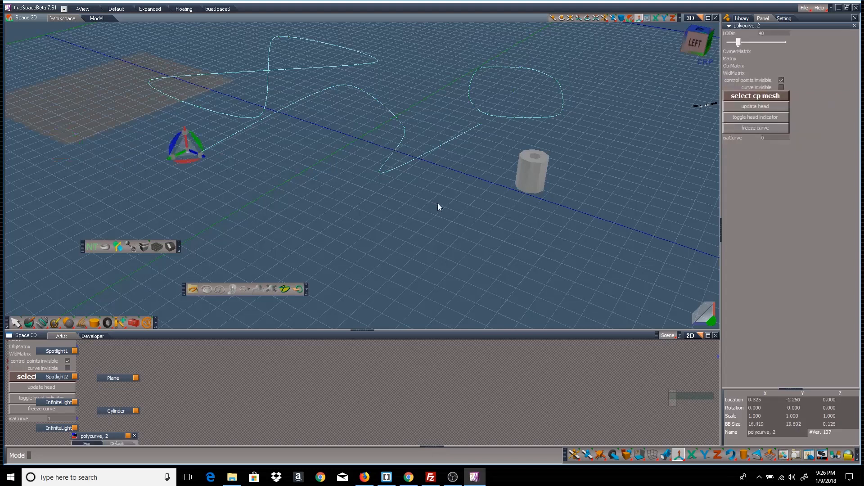
mouse_move(463, 233)
middle_mouse_down()
mouse_move(466, 246)
mouse_move(466, 224)
mouse_move(465, 237)
middle_mouse_up()
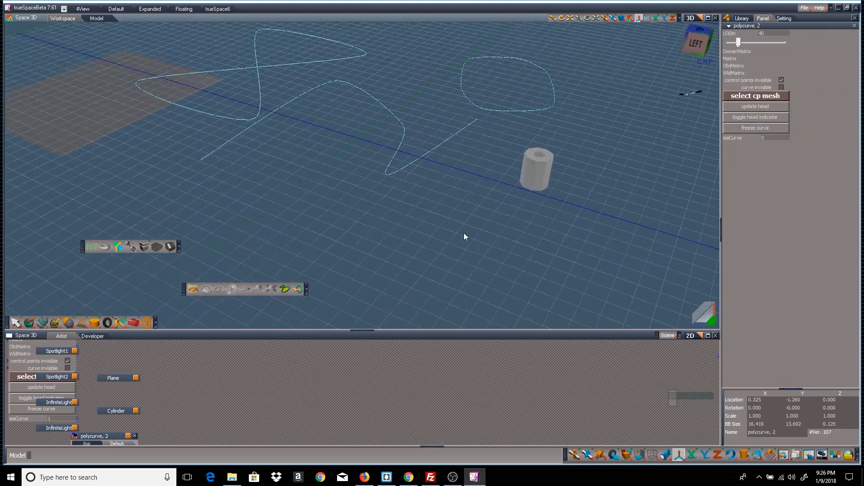
left_click_drag(198, 166, 226, 173)
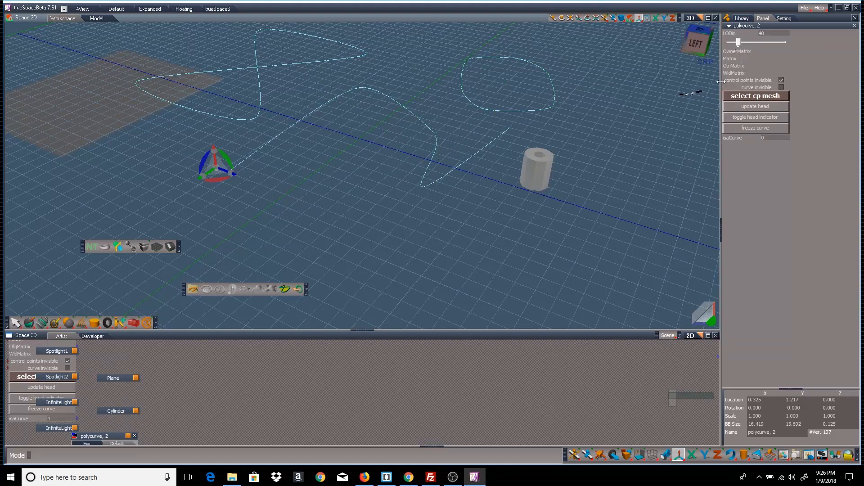
Narrow the side panel and set the open curve's LODin to 24.
left_click_drag(721, 81, 739, 81)
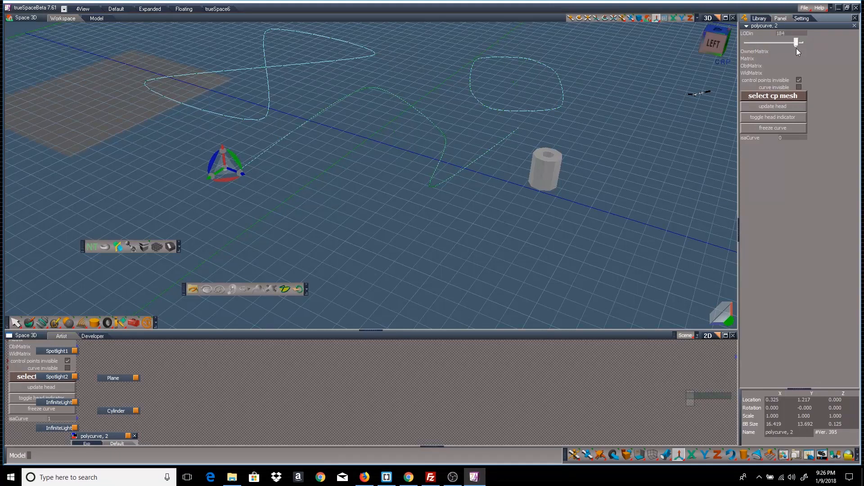
left_click_drag(771, 42, 754, 48)
Toggle the curve invisible and control points invisible options of the open curve and restore both.
left_click(799, 88)
left_click(799, 88)
left_click(798, 87)
left_click(798, 88)
left_click(799, 80)
left_click(799, 81)
left_click(799, 80)
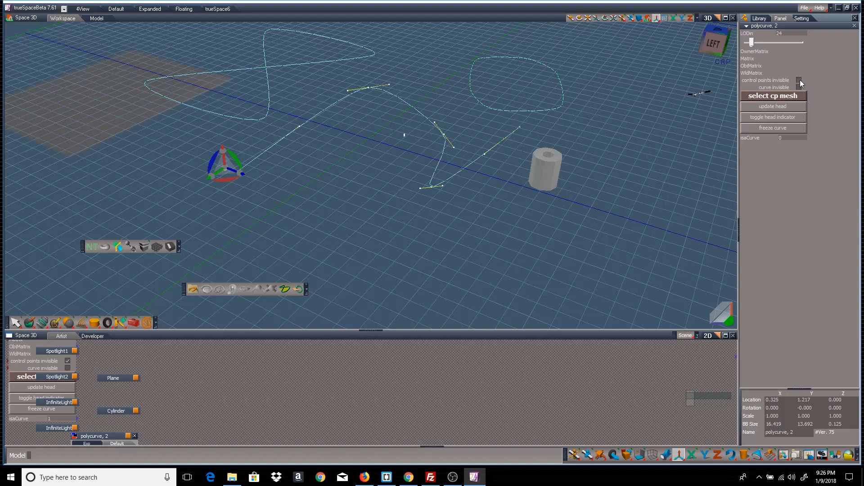
left_click(800, 80)
Toggle the open curve's head indicator and examine the marker at the curve's end up close.
middle_click_drag(557, 221, 525, 226)
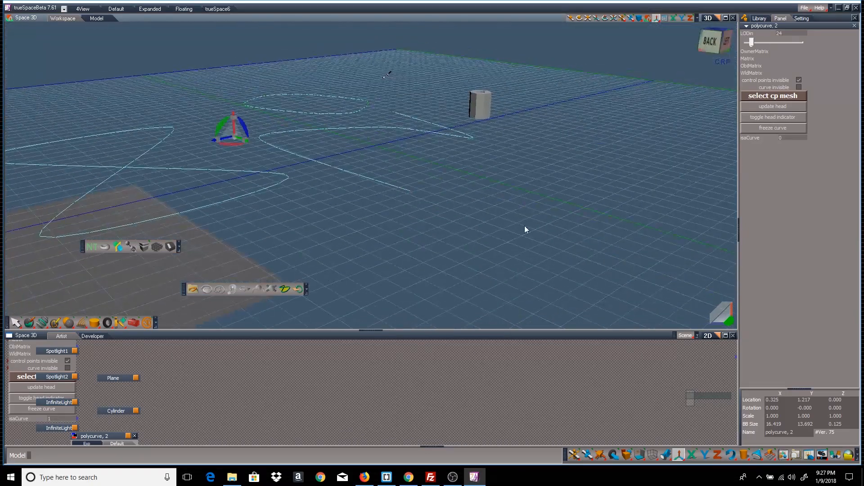
scroll(525, 226, "up", 10)
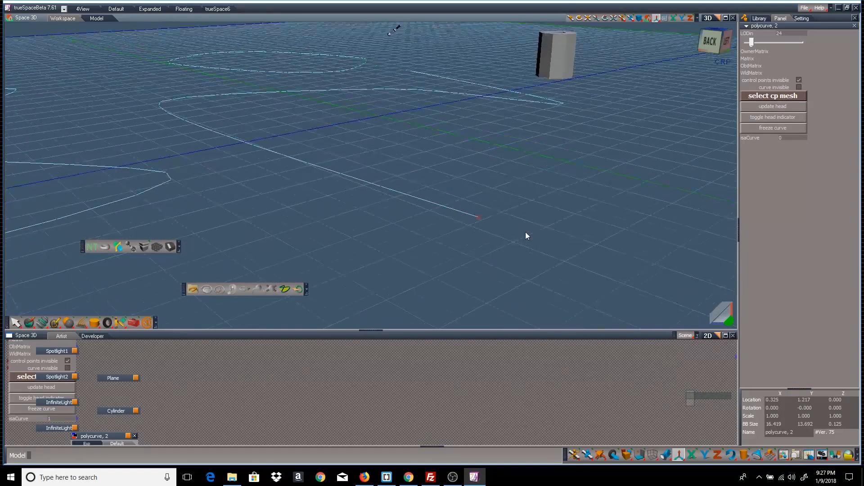
scroll(525, 231, "up", 2)
middle_click_drag(557, 258, 468, 251)
scroll(380, 183, "up", 4)
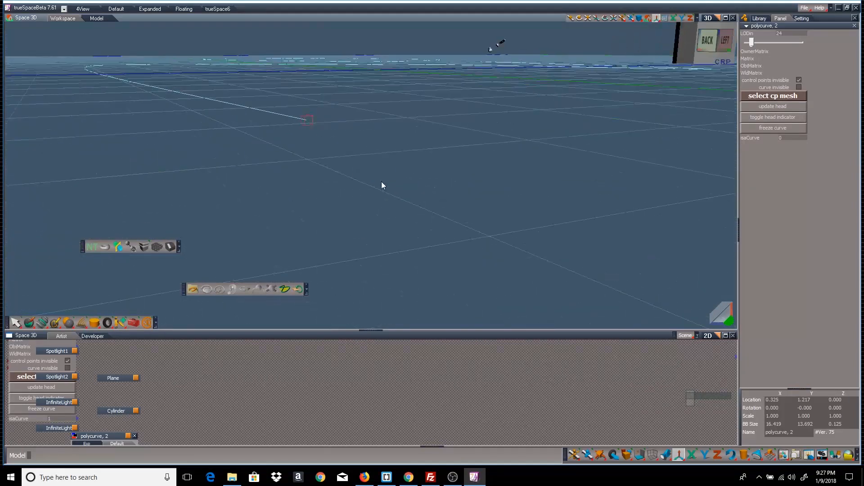
mouse_move(382, 182)
middle_mouse_down()
mouse_move(382, 212)
mouse_move(382, 180)
middle_mouse_up()
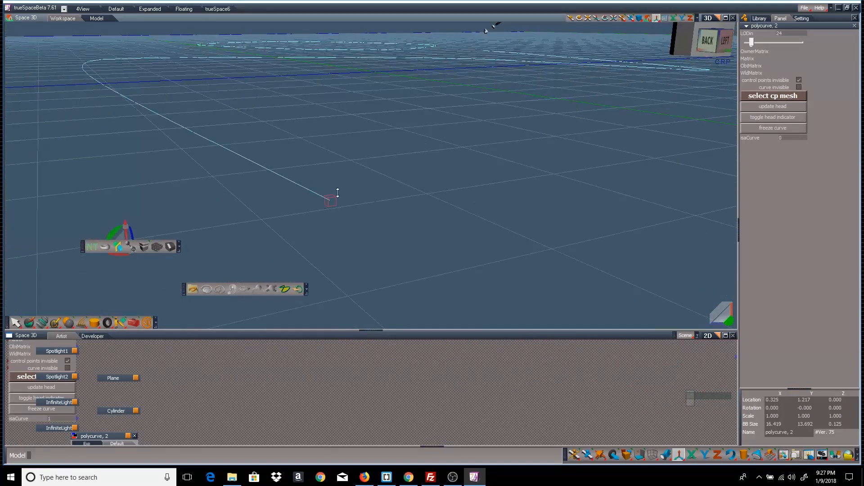
scroll(435, 194, "down", 5)
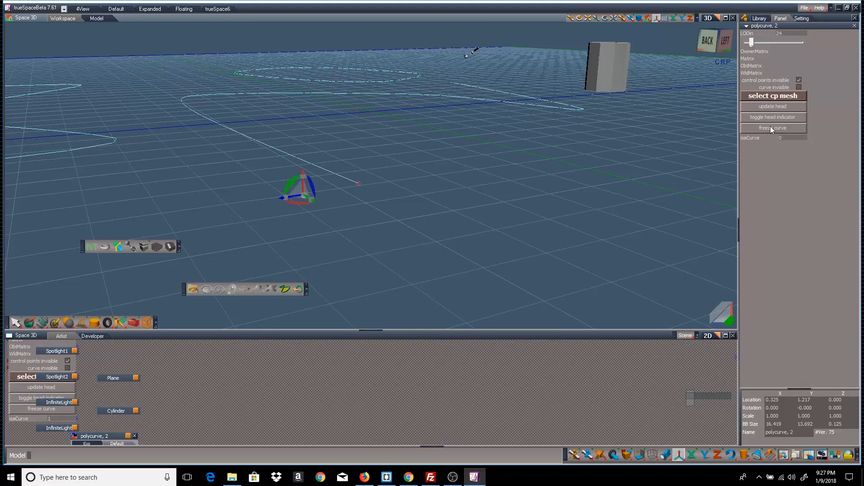
scroll(530, 199, "up", 8)
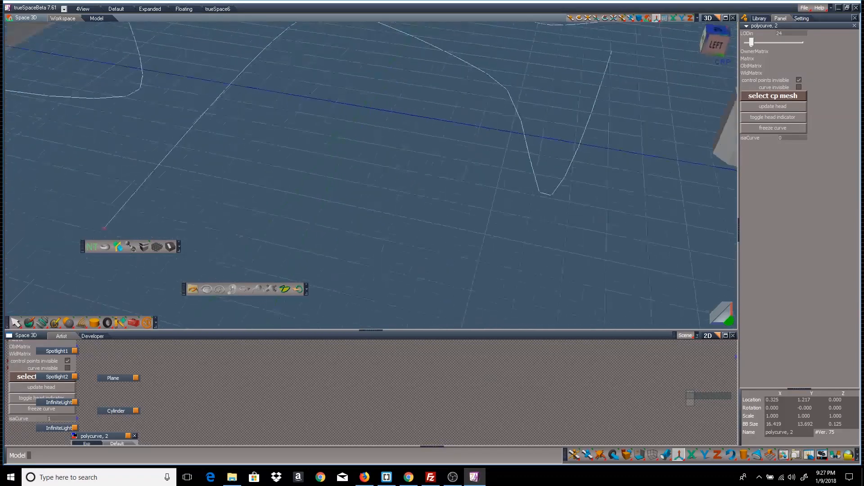
scroll(513, 195, "down", 6)
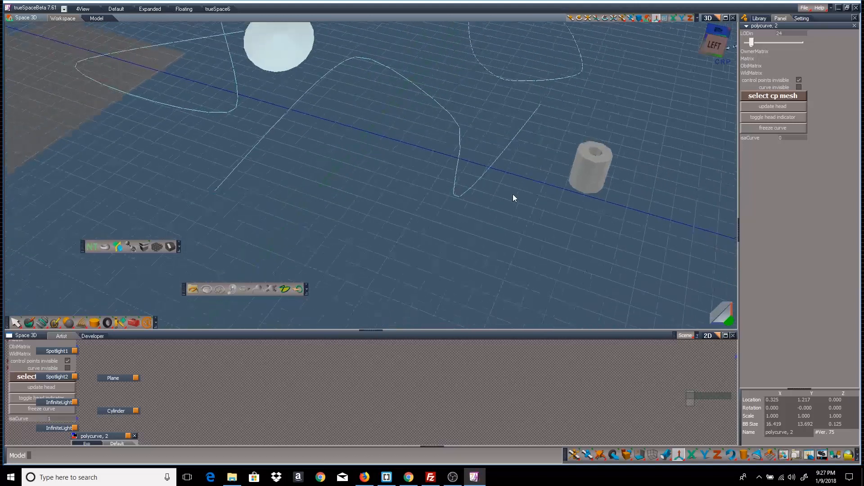
scroll(627, 114, "down", 3)
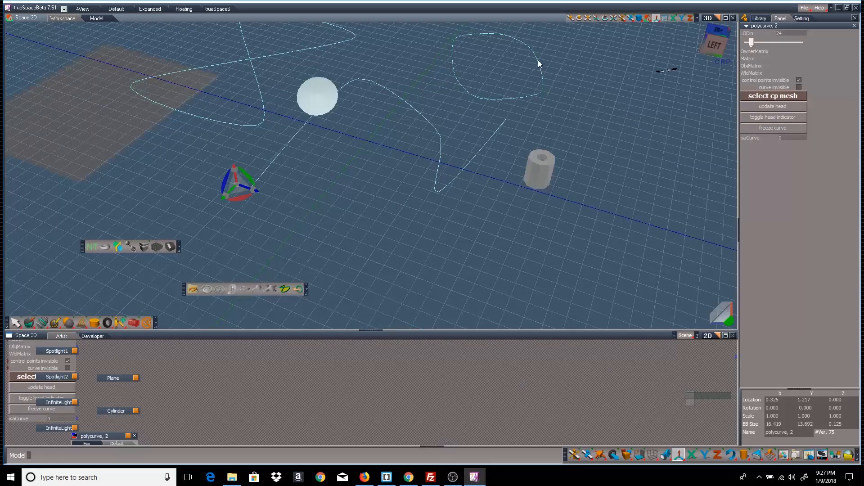
Move the rounded closed curve to about X 9.88, Y 7.40 and freeze it.
left_click(517, 40)
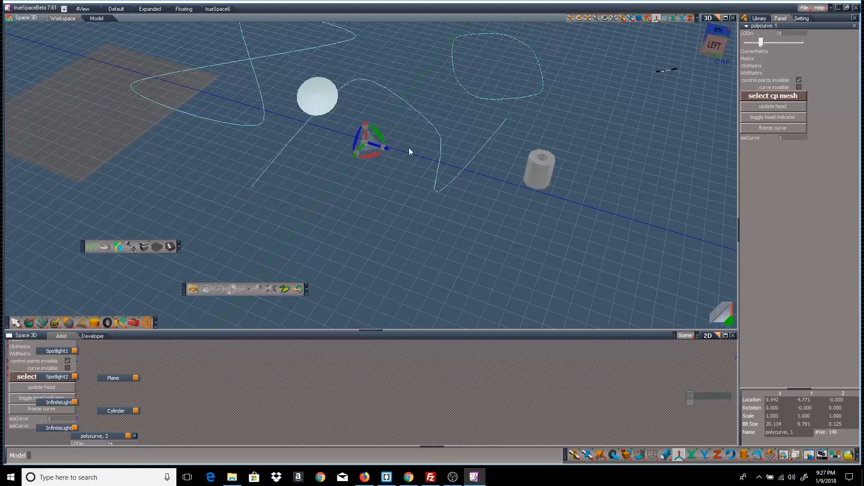
left_click_drag(370, 151, 667, 163)
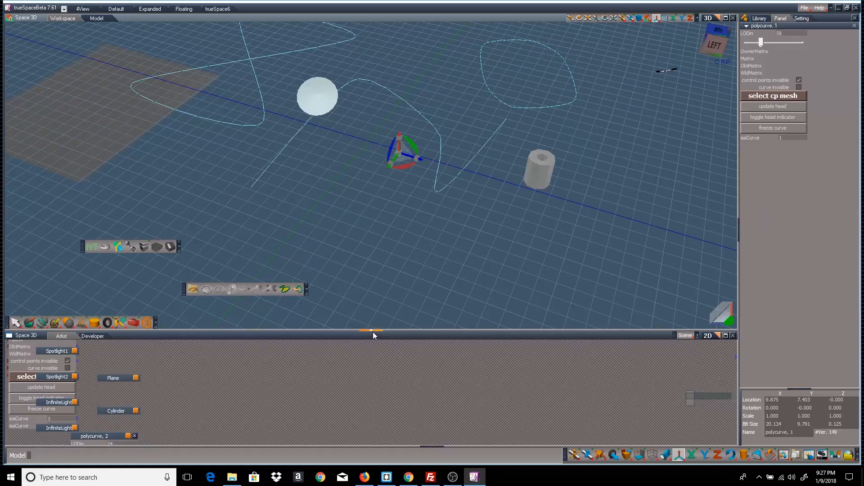
left_click(777, 130)
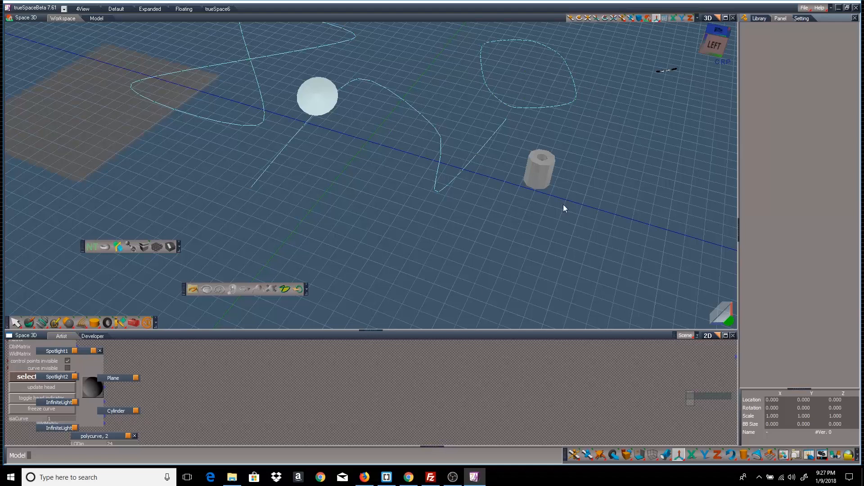
Rotate the frozen closed curve to about -8.39 on X.
left_click(571, 74)
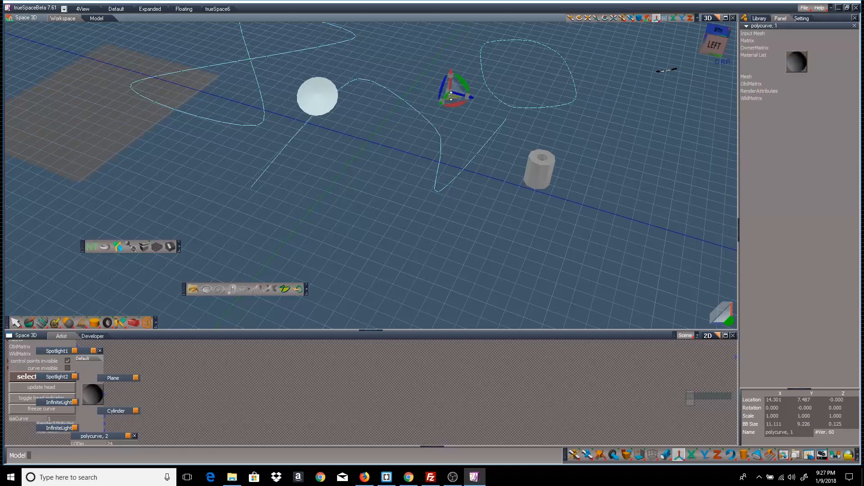
left_click_drag(461, 85, 508, 83)
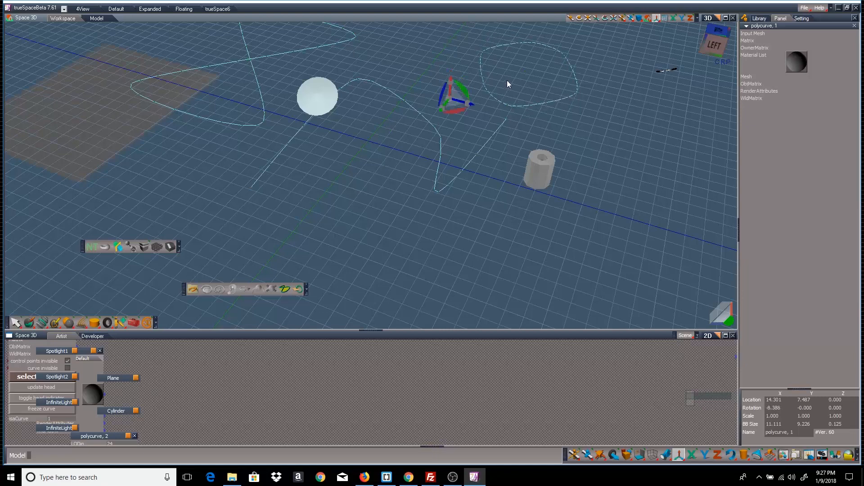
mouse_move(599, 91)
middle_mouse_down()
mouse_move(598, 43)
mouse_move(618, 61)
mouse_move(598, 85)
middle_mouse_up()
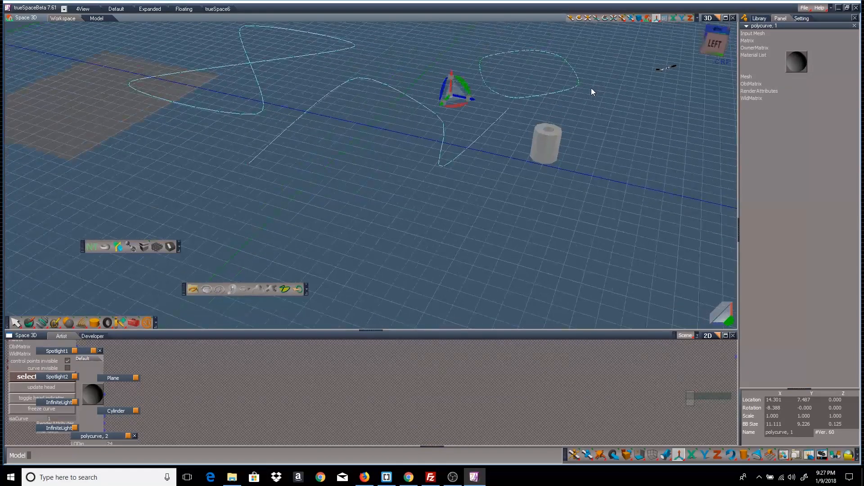
Open the frozen curve for point editing and accept converting its instanced mesh into an editable shape.
right_click(573, 89)
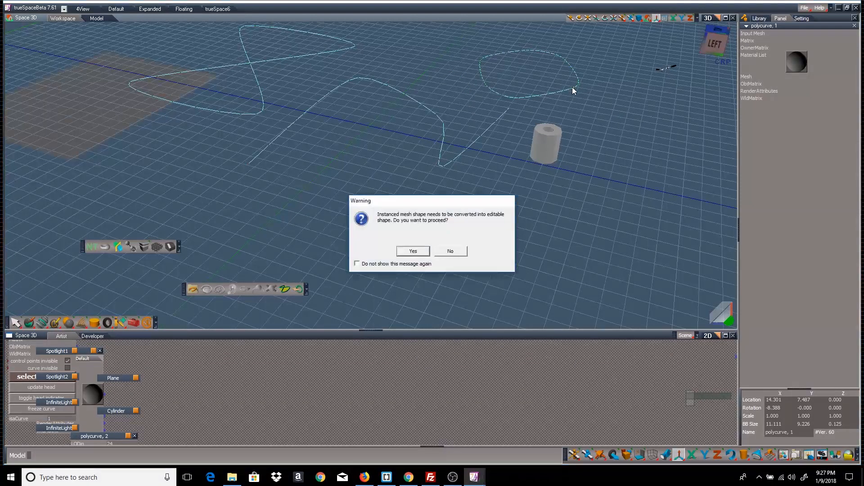
left_click(417, 251)
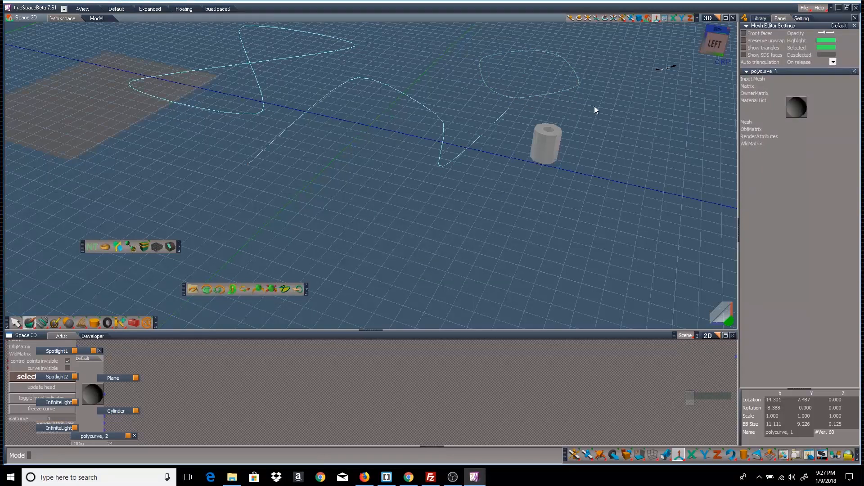
Select a small element of the frozen curve's mesh, move it down to about Z -4.77, and leave point editing.
middle_click_drag(597, 109, 585, 116)
left_click_drag(43, 322, 69, 283)
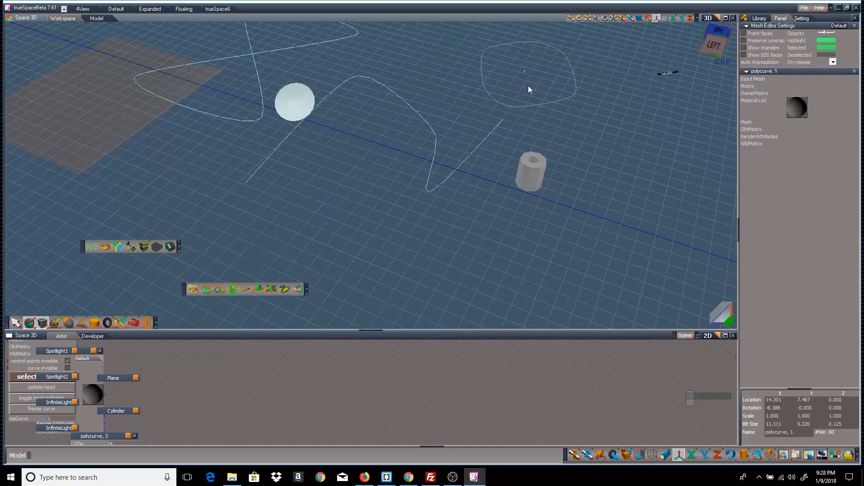
left_click(531, 71)
middle_click_drag(606, 67, 610, 65)
left_click_drag(526, 63, 531, 67)
middle_click_drag(591, 110, 539, 86)
left_click_drag(525, 69, 516, 113)
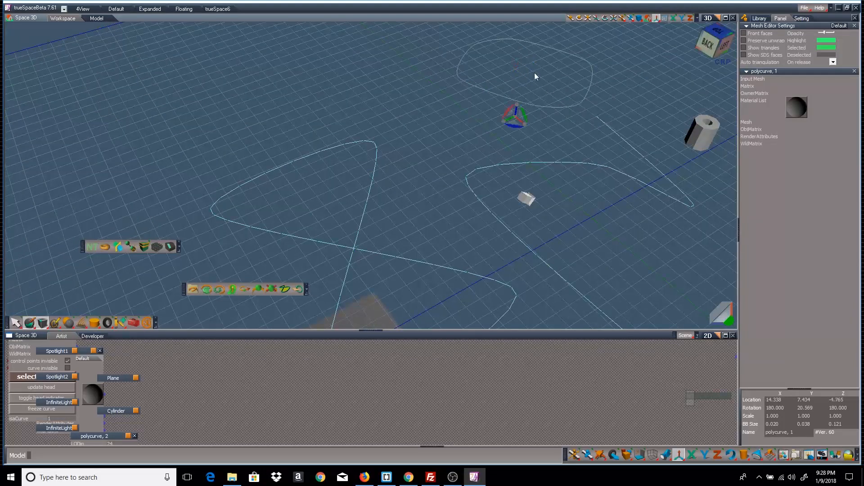
middle_click_drag(606, 81, 574, 77)
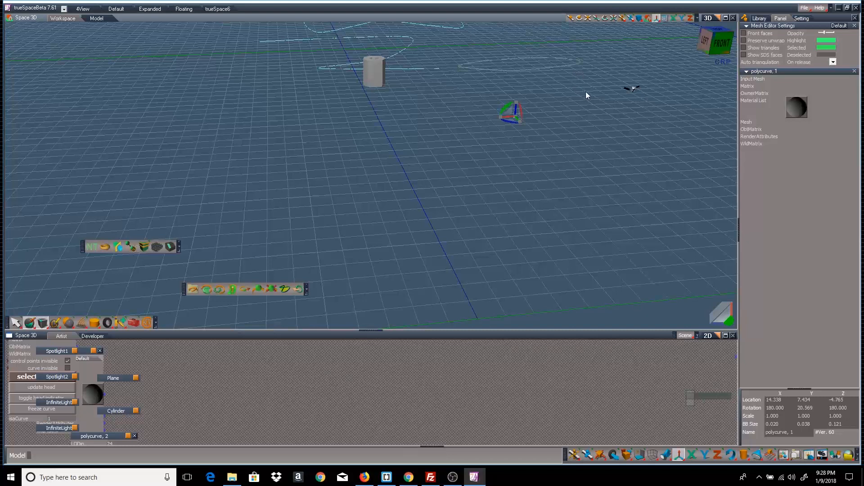
right_click(548, 86)
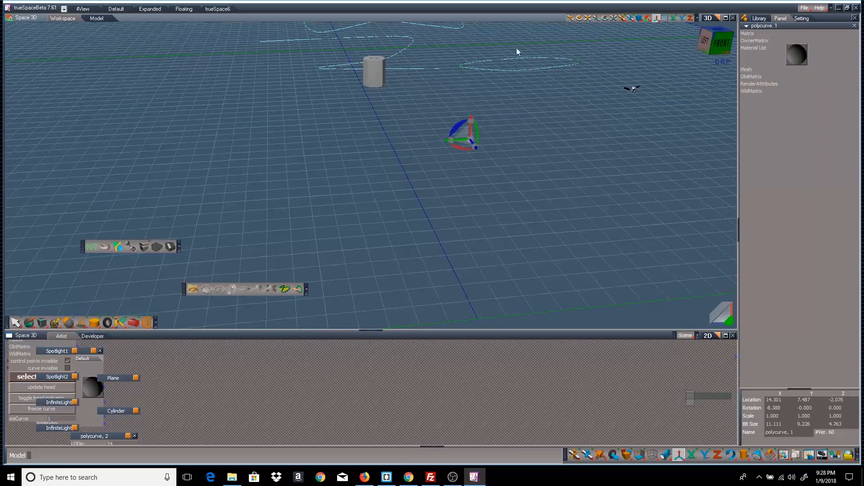
Show the object render attributes of the frozen curve's cone-shaped mesh, view it from several angles, and delete the mesh.
left_click(801, 18)
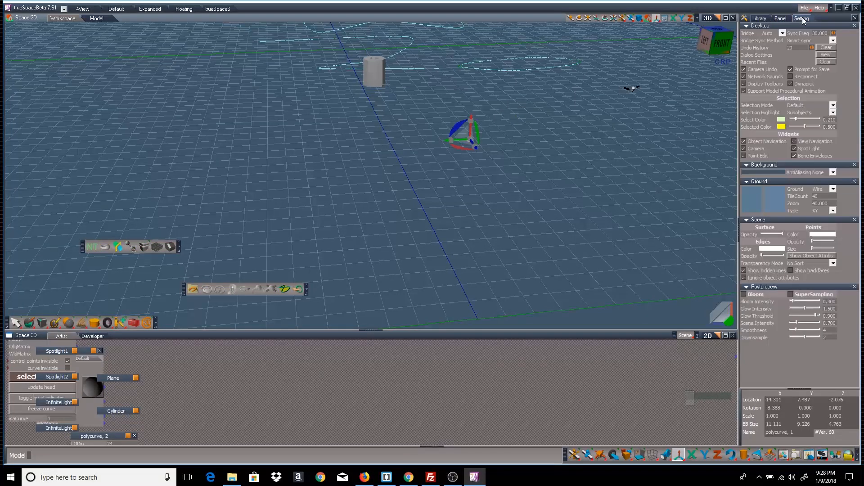
left_click(811, 255)
middle_click_drag(597, 129, 542, 100)
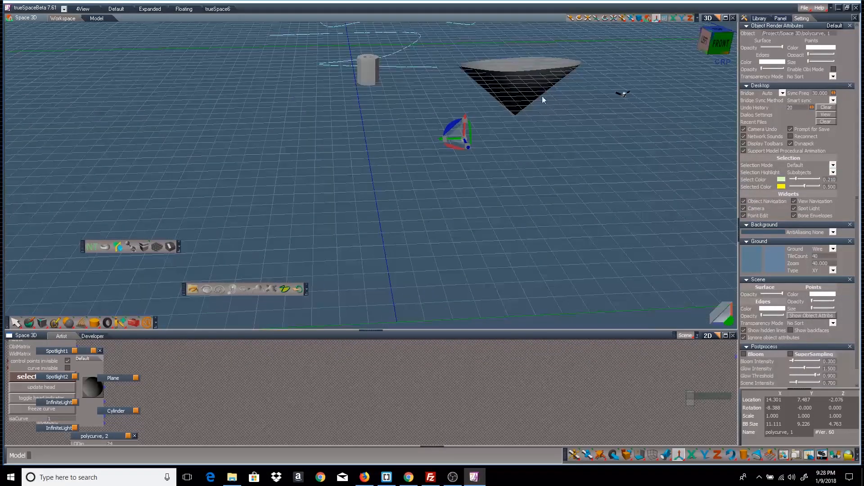
middle_click_drag(593, 114, 507, 93)
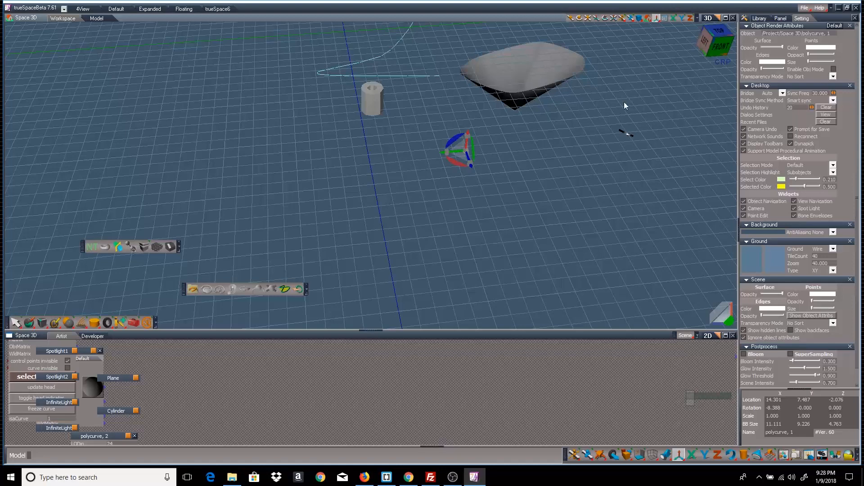
mouse_move(624, 102)
middle_mouse_down()
mouse_move(585, 124)
mouse_move(623, 106)
middle_mouse_up()
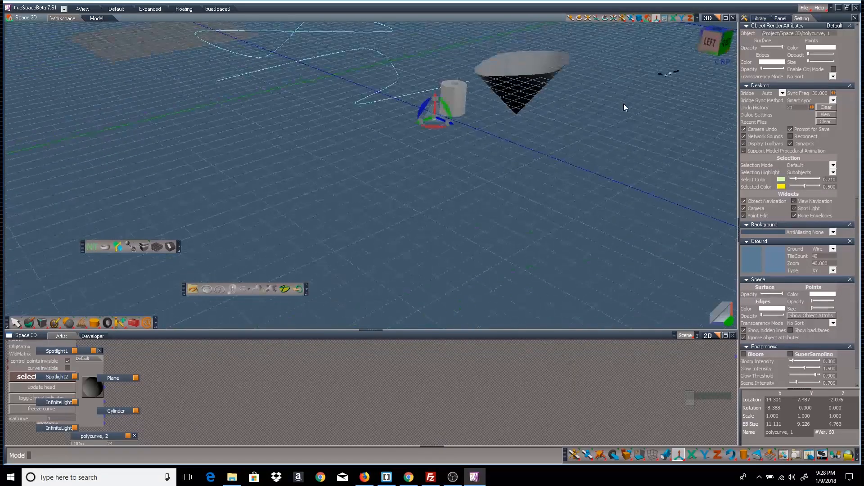
key("Delete")
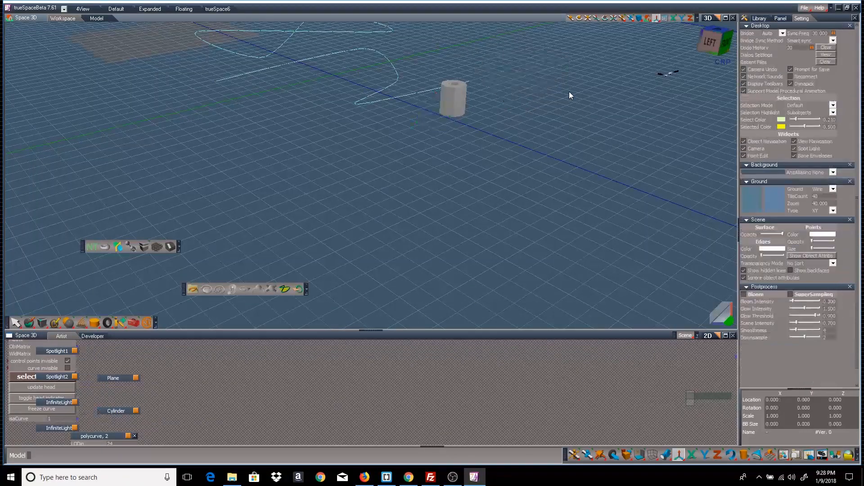
Select the control-point mesh of the open wavy curve and open it for point editing.
mouse_move(352, 49)
middle_mouse_down()
mouse_move(378, 72)
mouse_move(346, 42)
mouse_move(352, 50)
middle_mouse_up()
left_click(392, 62)
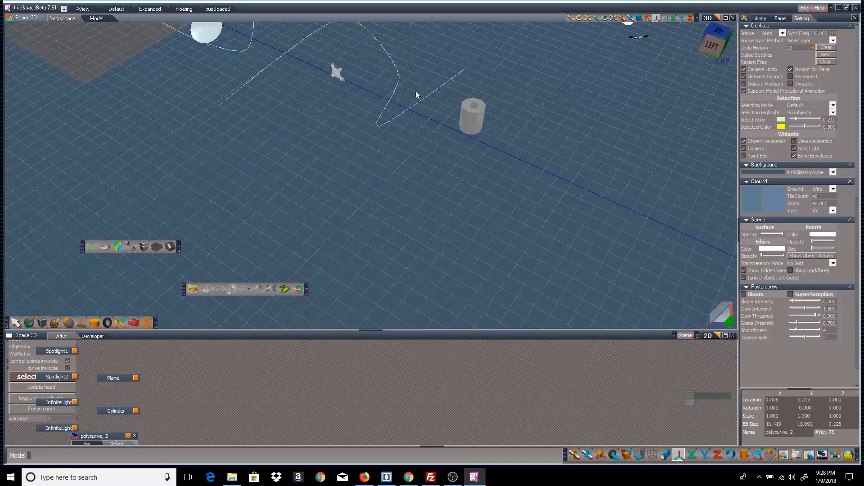
mouse_move(505, 172)
middle_mouse_down()
mouse_move(527, 184)
mouse_move(492, 174)
middle_mouse_up()
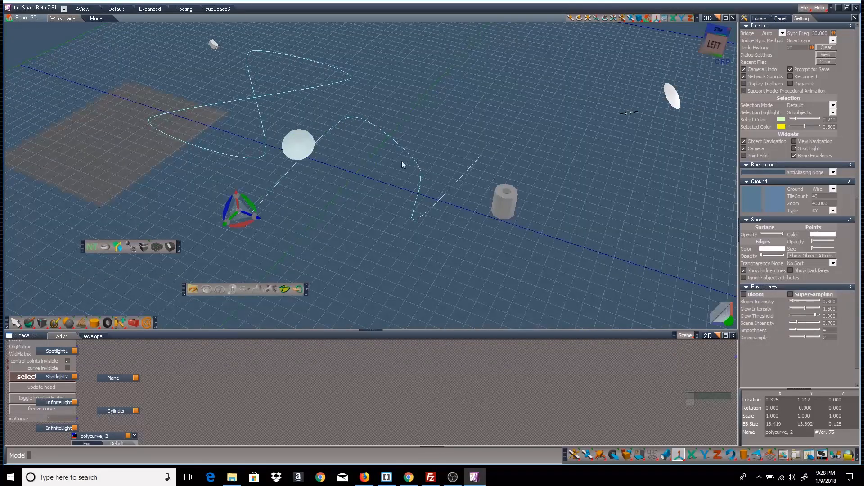
left_click(780, 18)
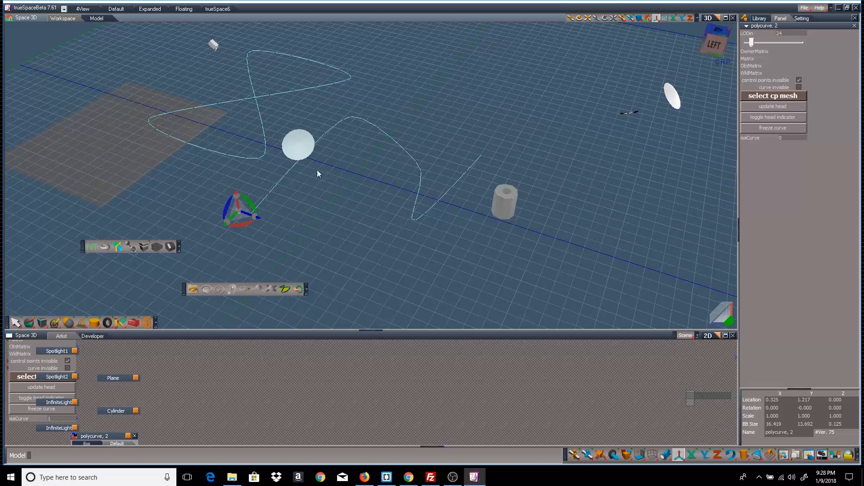
left_click(774, 96)
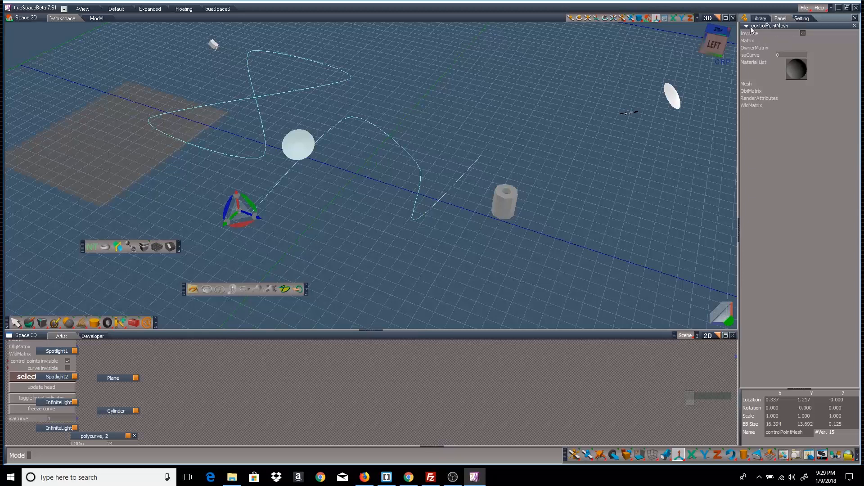
right_click(485, 106)
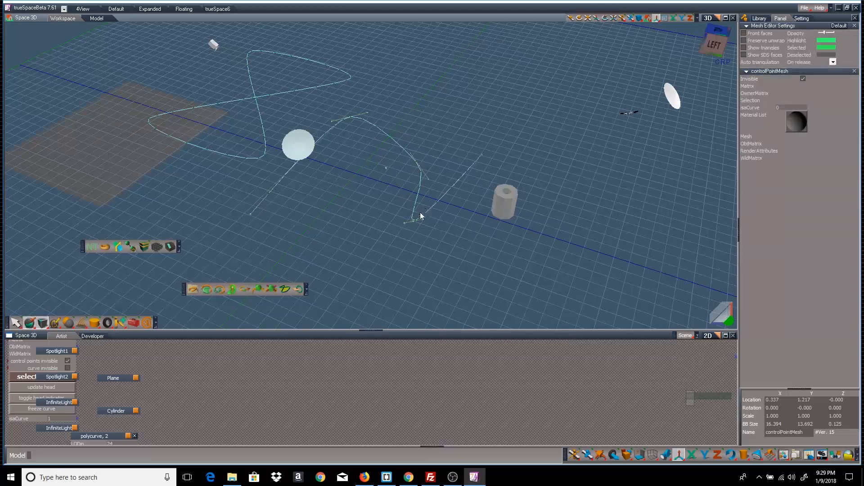
Scale the tangent at the open curve's lower bend to about 4.39 and move the neighbouring bend point to about X 5.32, Y 3.71.
left_click(400, 221)
left_click_drag(427, 225, 476, 240)
left_click(430, 178)
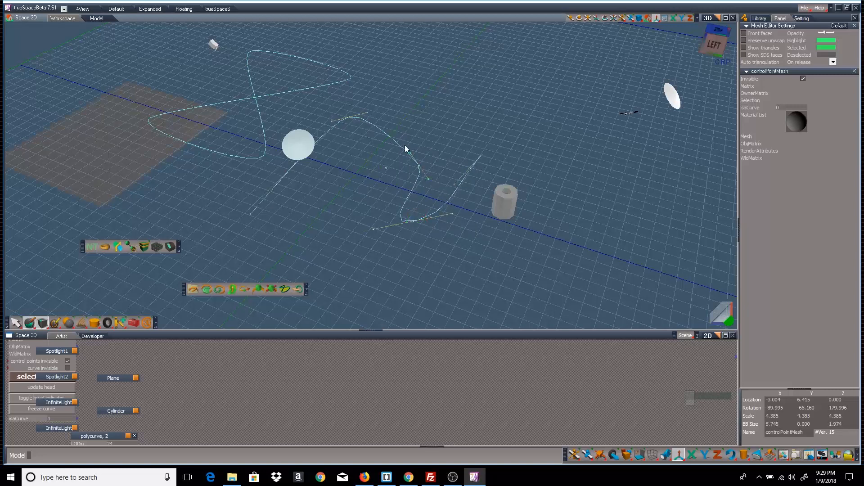
left_click(422, 167)
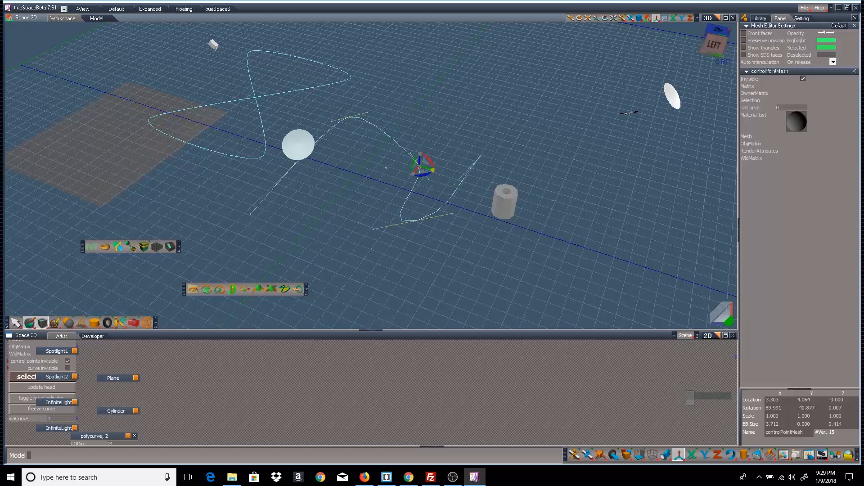
mouse_move(435, 172)
left_mouse_down()
mouse_move(416, 180)
mouse_move(421, 189)
mouse_move(431, 163)
left_mouse_up()
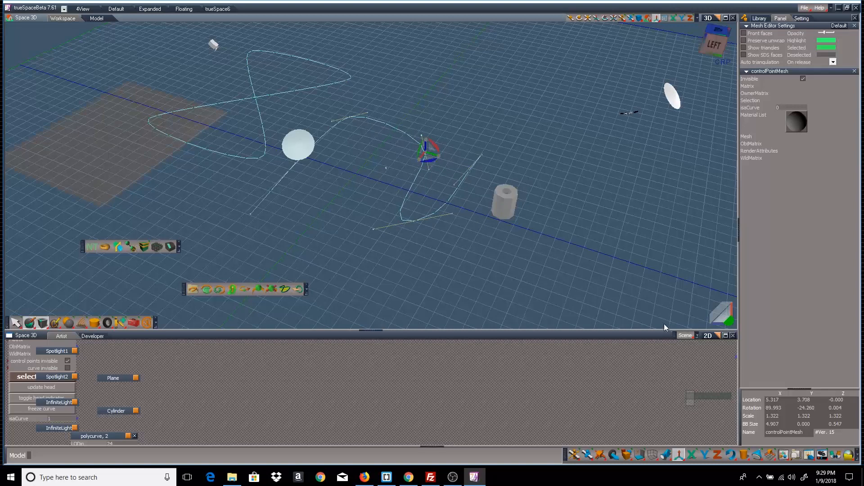
Extend the open curve from its end point near the cylinder and reshape the new end at about X 19.22, Y 9.50.
mouse_move(609, 266)
middle_mouse_down()
mouse_move(675, 270)
mouse_move(597, 268)
middle_mouse_up()
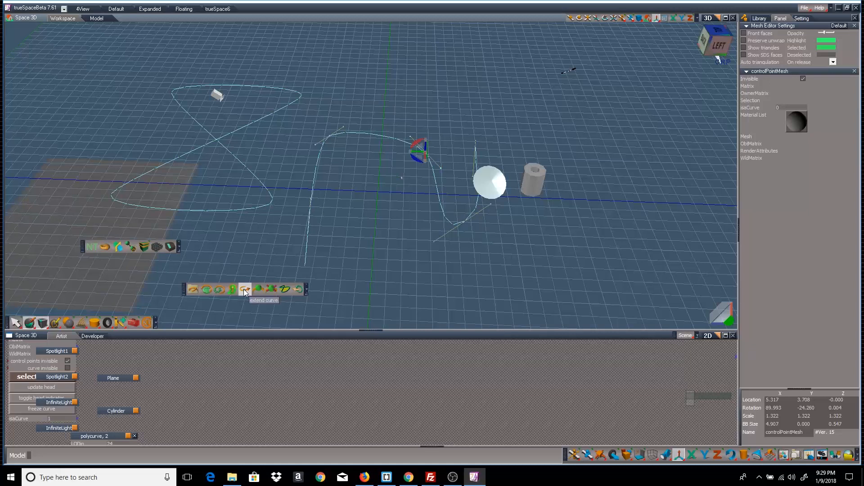
middle_click_drag(608, 263, 566, 255)
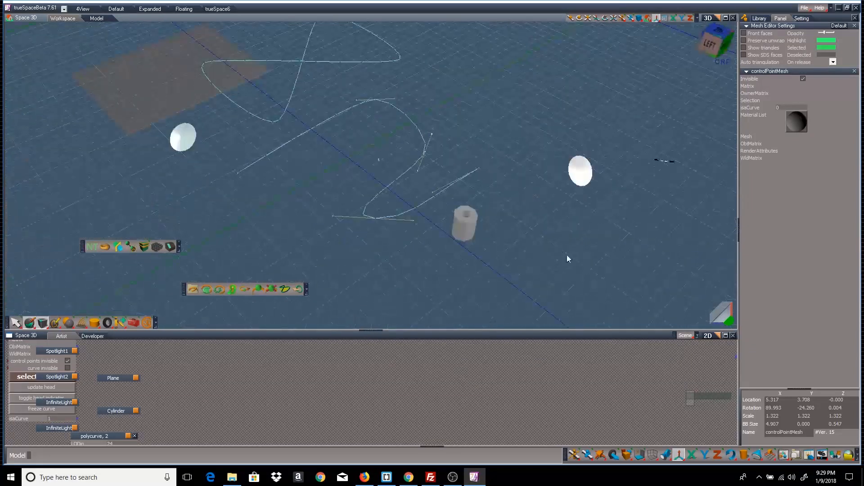
left_click(479, 169)
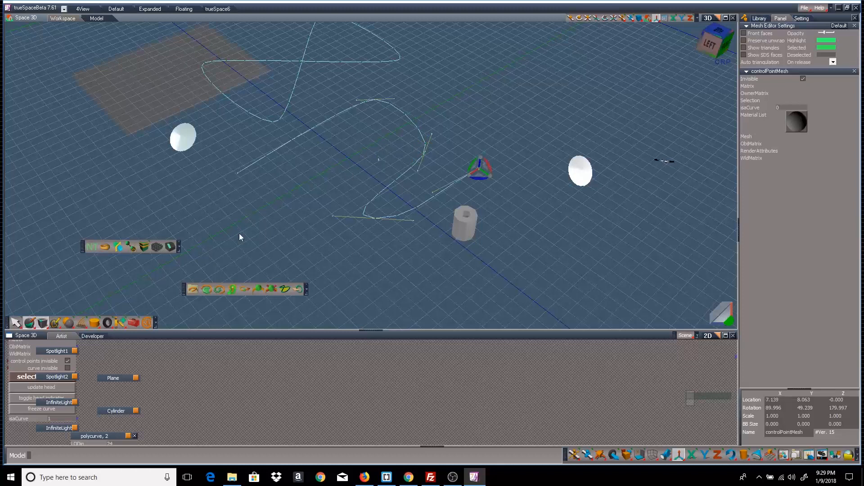
left_click(245, 290)
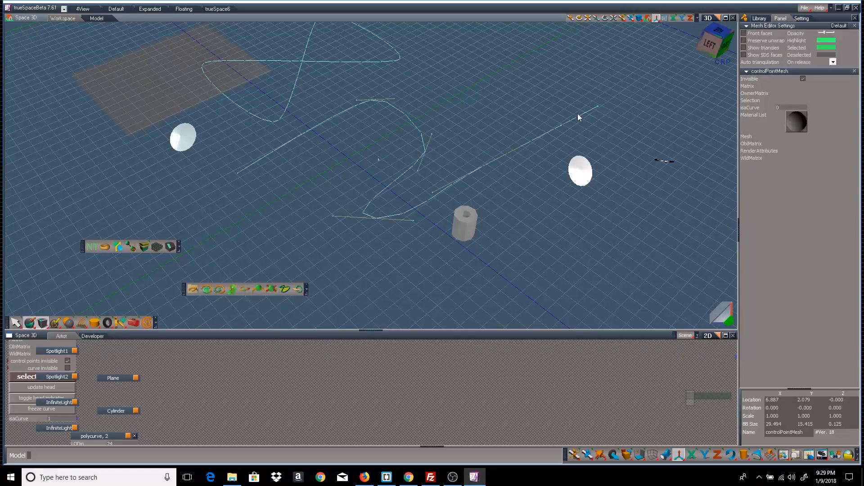
left_click(559, 129)
mouse_move(580, 126)
left_mouse_down()
mouse_move(590, 127)
mouse_move(581, 127)
left_mouse_up()
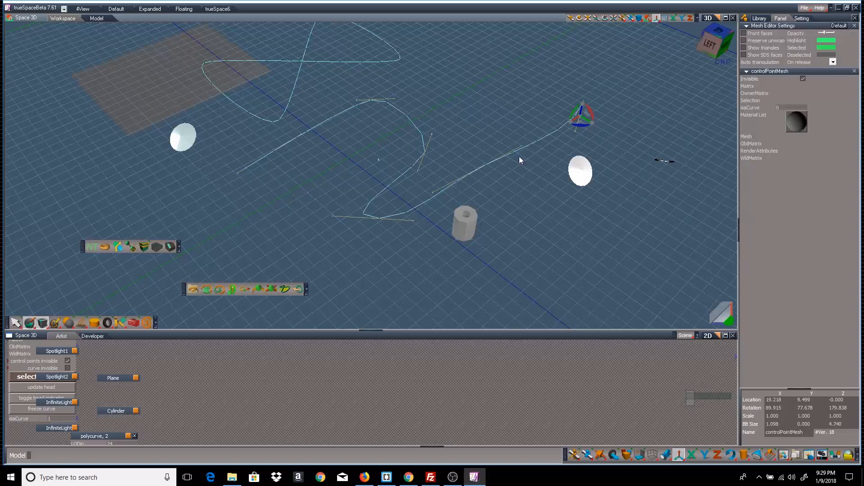
Insert a control point in the extended segment and rotate its tangent to about -71.2 on Y.
left_click(260, 289)
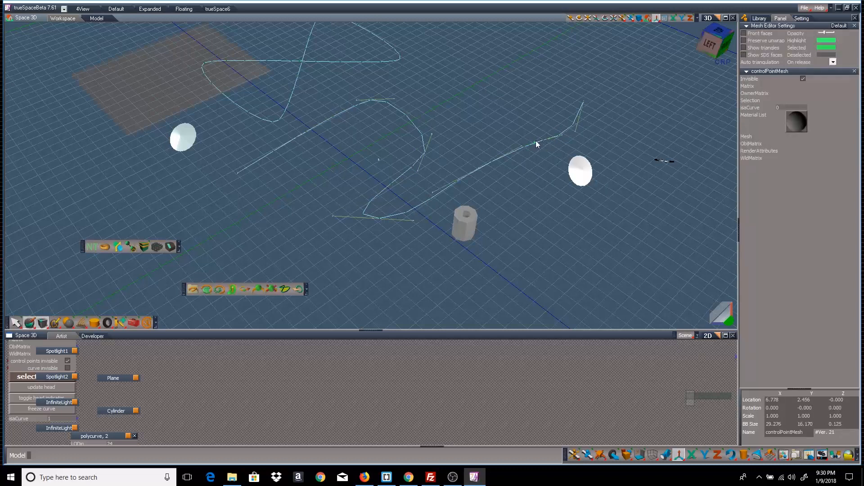
left_click(562, 136)
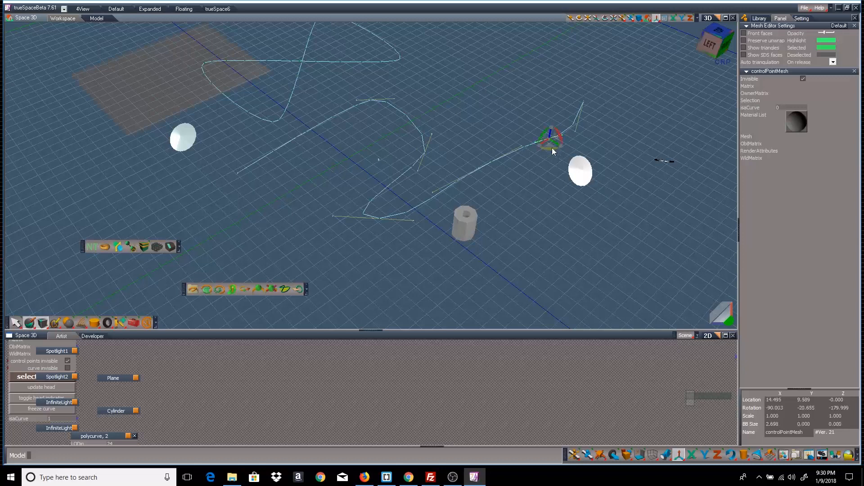
mouse_move(553, 150)
left_mouse_down()
mouse_move(537, 150)
mouse_move(552, 148)
left_mouse_up()
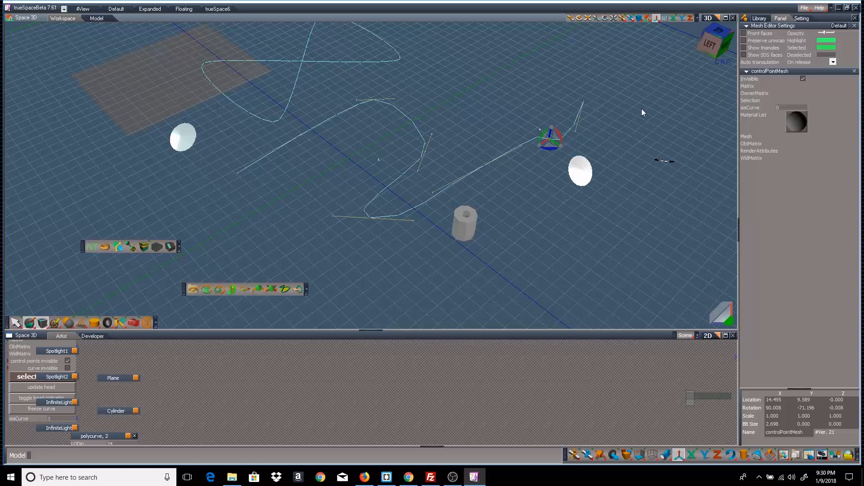
Delete the inserted control point and the extended end point from the open curve.
left_click(586, 102)
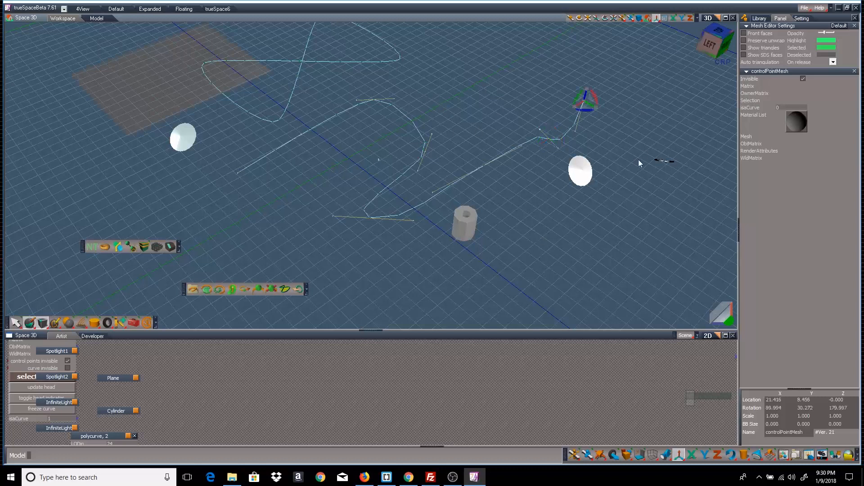
left_click(549, 138)
left_click(272, 289)
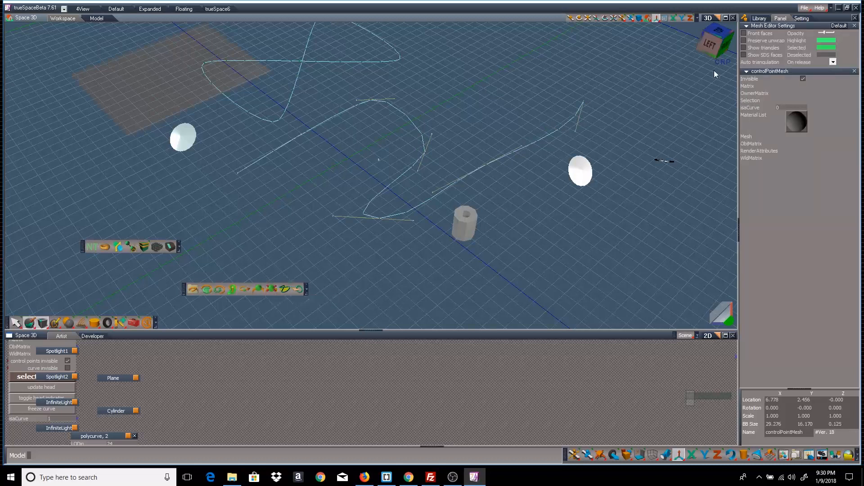
left_click(583, 102)
left_click(586, 100)
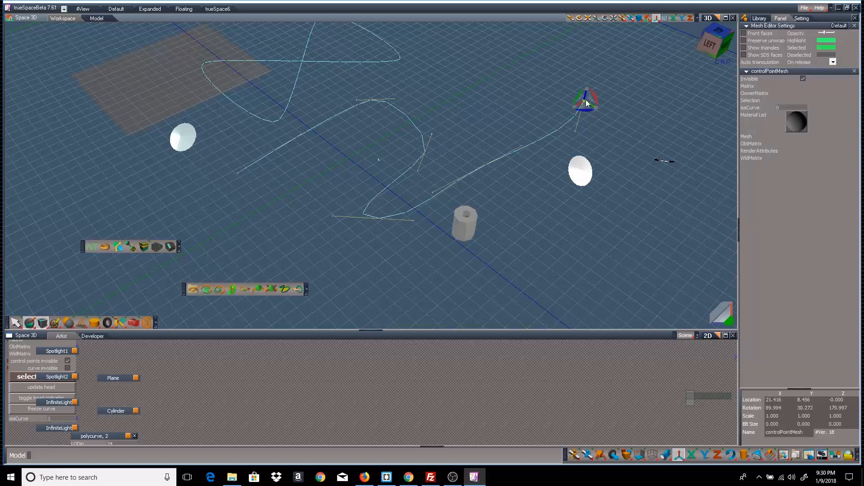
left_click(271, 289)
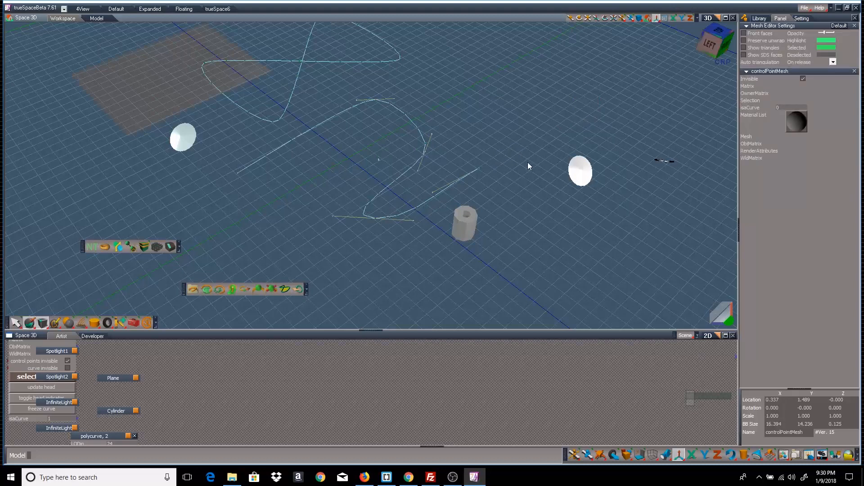
Leave point editing and move the cylinder to the open curve's far end at about X -8.86, Y -4.81.
middle_click_drag(528, 162, 535, 179)
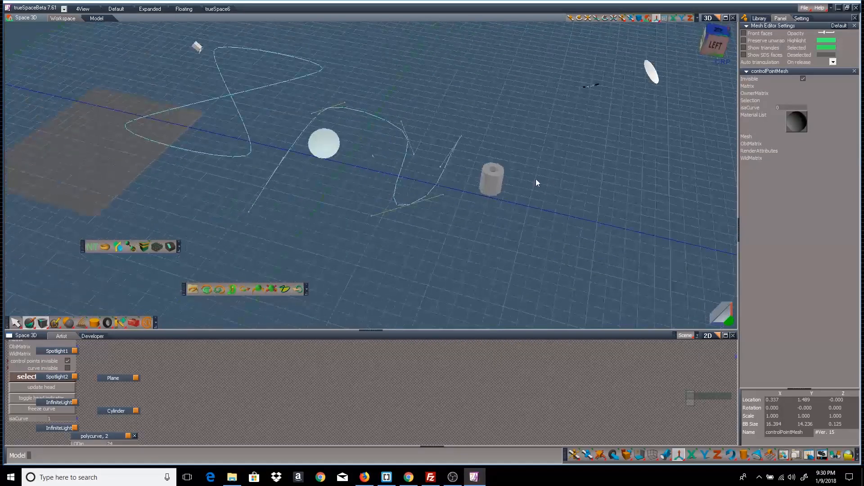
right_click(433, 79)
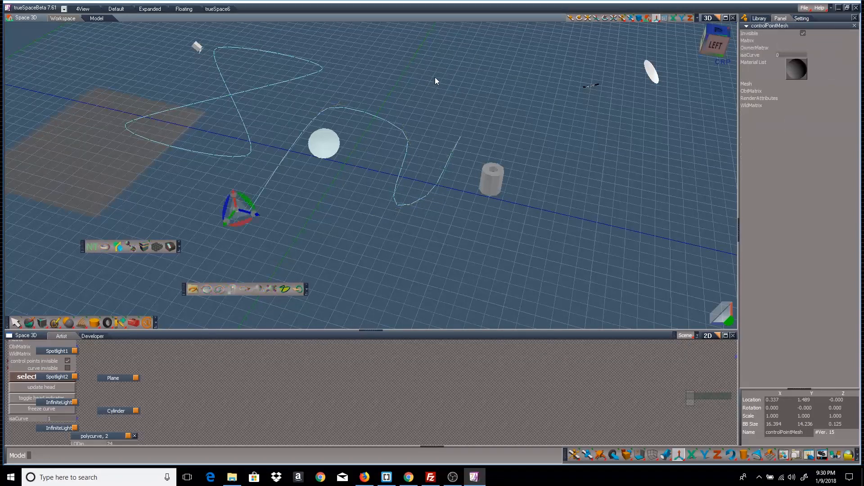
left_click(493, 182)
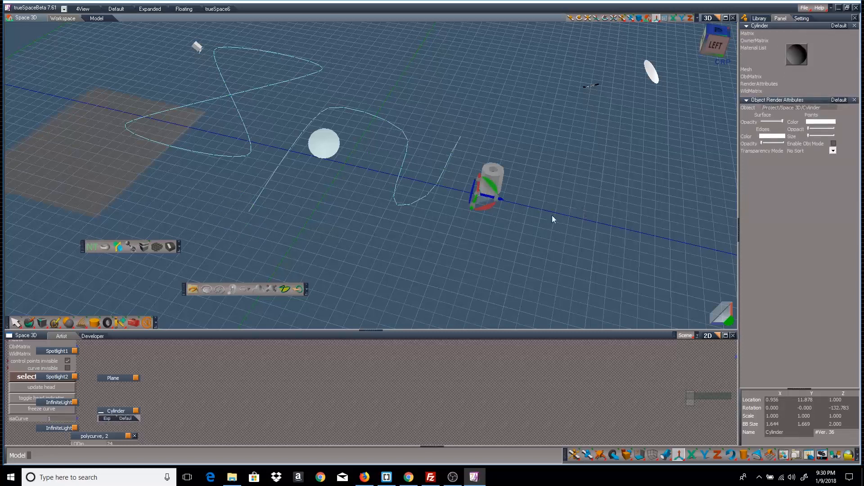
mouse_move(473, 231)
middle_mouse_down()
mouse_move(495, 207)
mouse_move(473, 231)
middle_mouse_up()
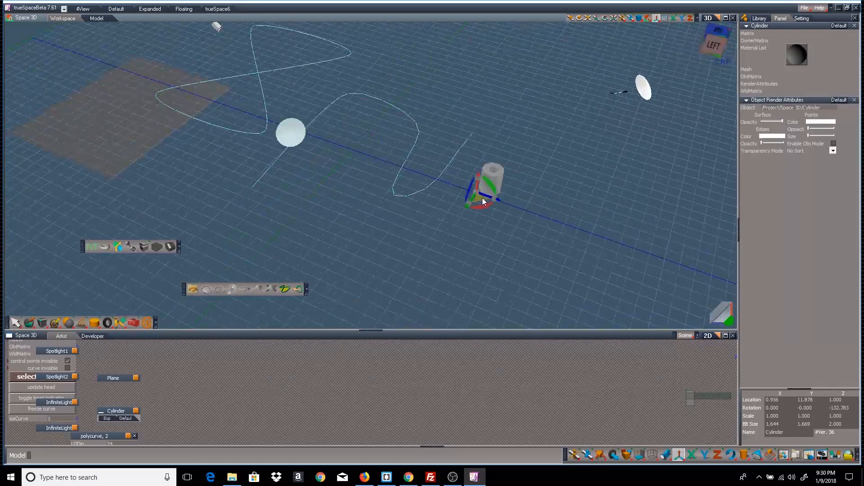
left_click_drag(483, 201, 286, 198)
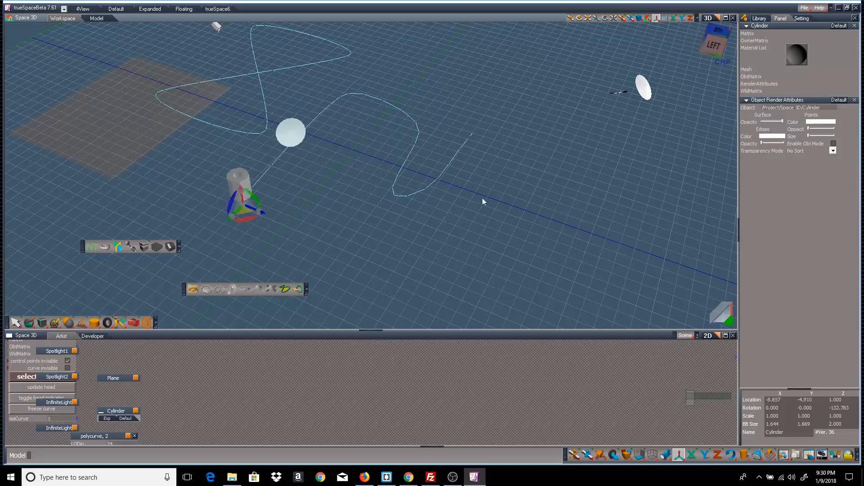
Rotate the cylinder to about -88 on Y and align it with the curve's end at about X -9.09, Y -4.49, Z -0.01.
left_click_drag(231, 201, 257, 197)
middle_click_drag(227, 221, 215, 135)
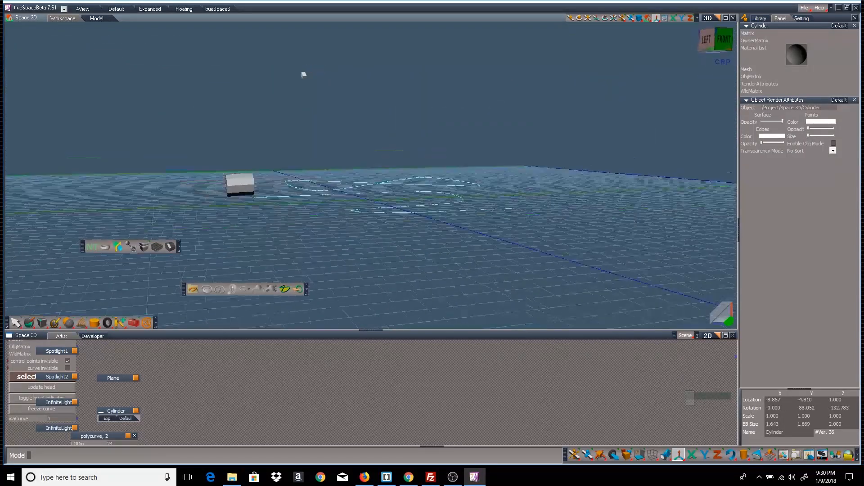
left_click_drag(219, 205, 213, 220)
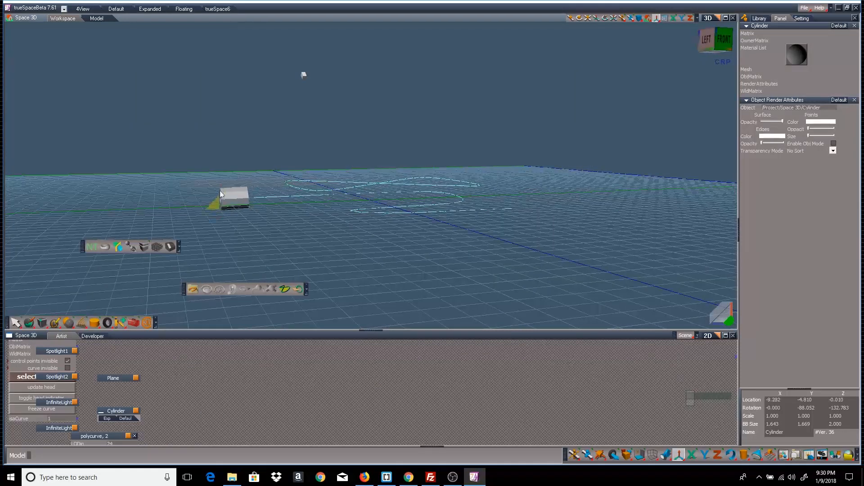
middle_click_drag(239, 149, 241, 223)
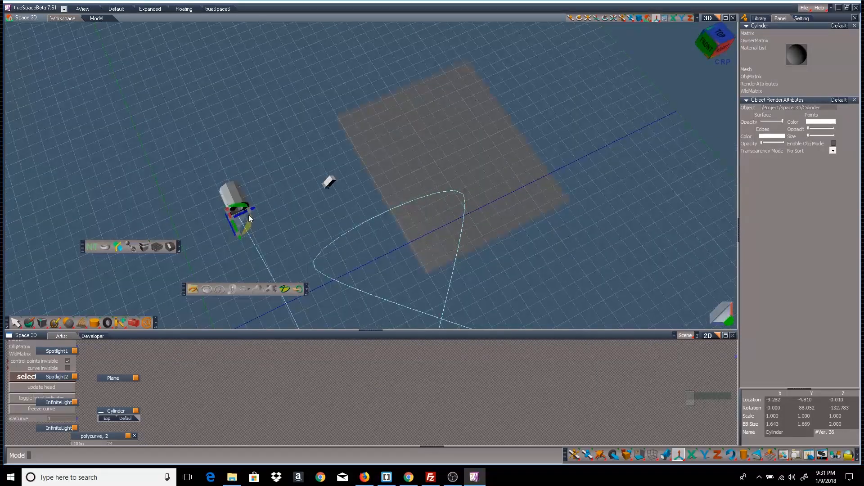
left_click_drag(240, 223, 237, 228)
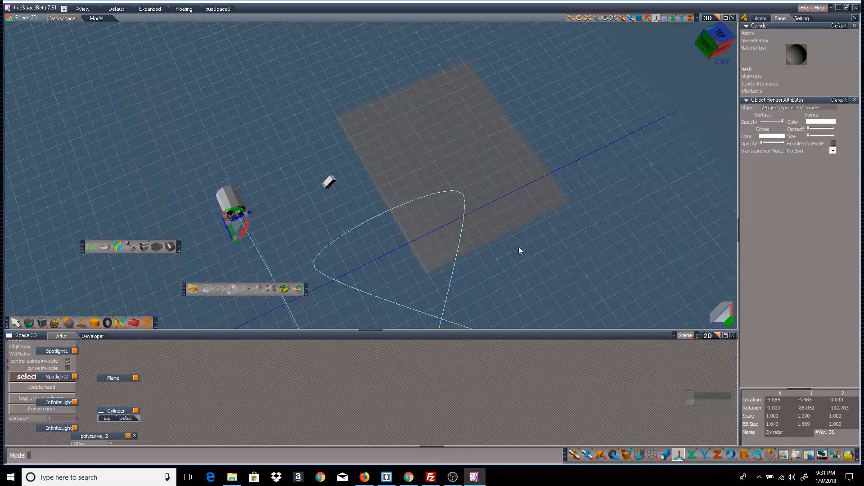
middle_click_drag(519, 248, 684, 234)
middle_click_drag(92, 80, 341, 65)
middle_click_drag(546, 281, 536, 248)
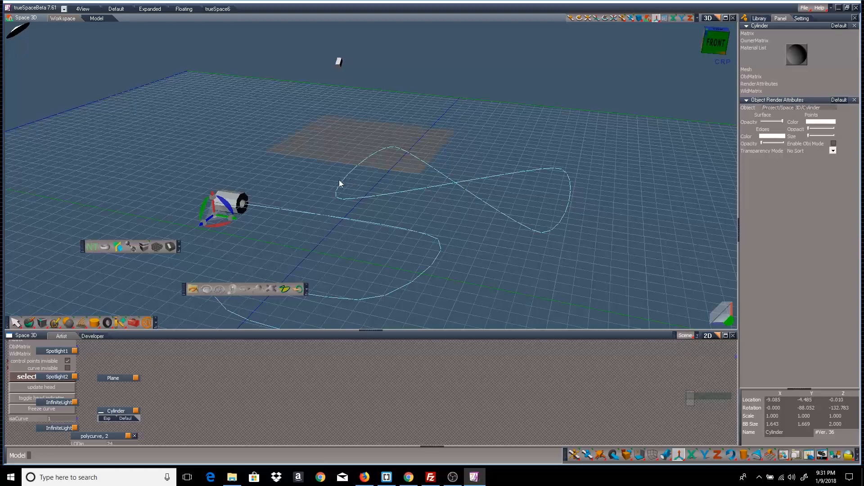
Show the cylinder's axes, normalize their rotation to 0 on all three axes, and leave the axis tool.
left_click_drag(14, 322, 16, 300)
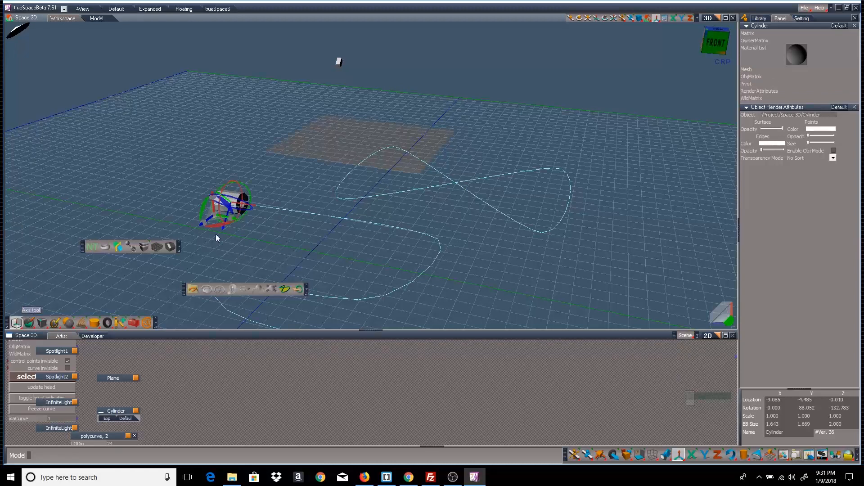
left_click_drag(16, 324, 16, 270)
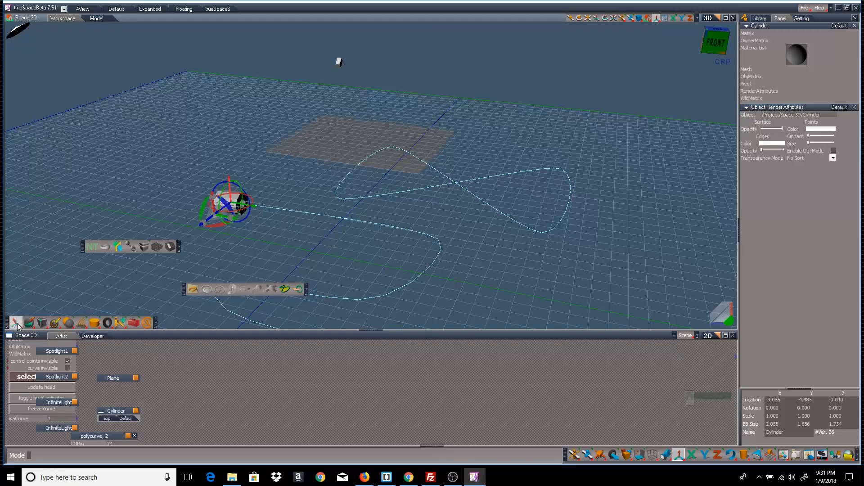
left_click_drag(18, 326, 18, 298)
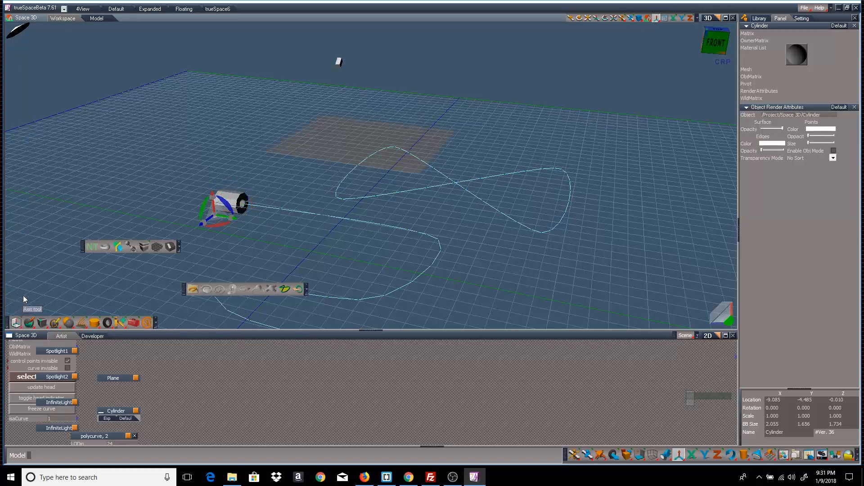
left_click_drag(16, 323, 17, 312)
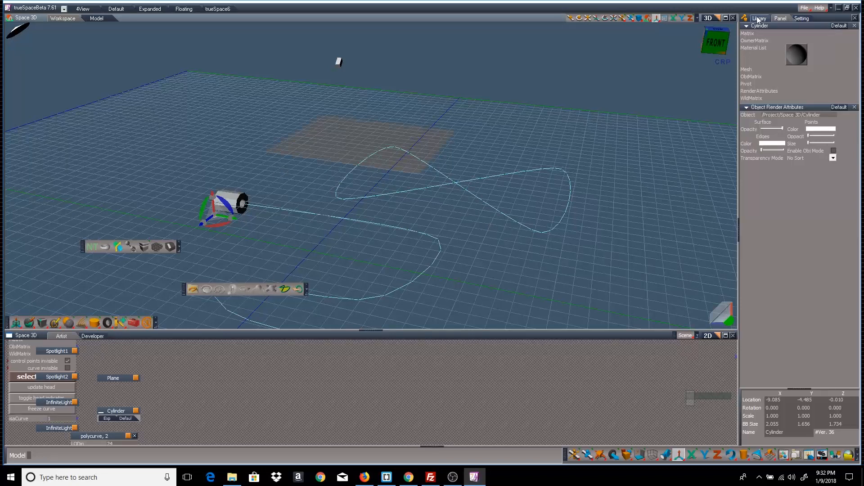
Save the scene to the Desktop as Plane.RsScn.
left_click(117, 379)
left_click(806, 8)
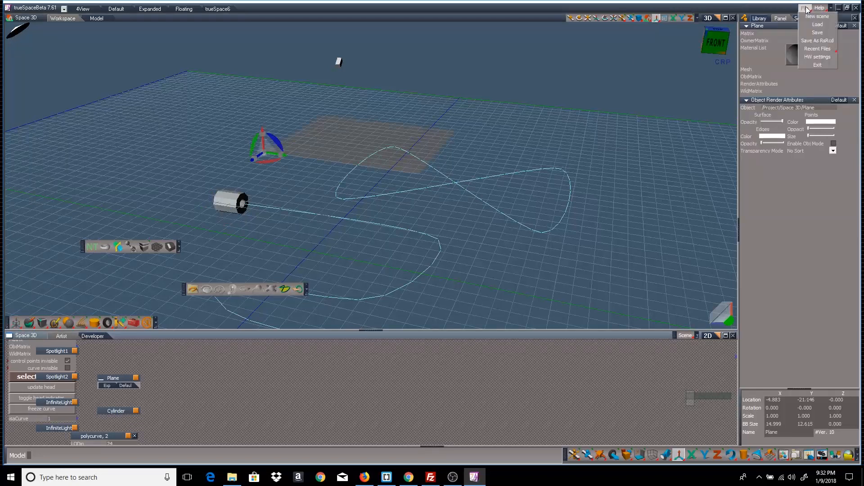
left_click(812, 33)
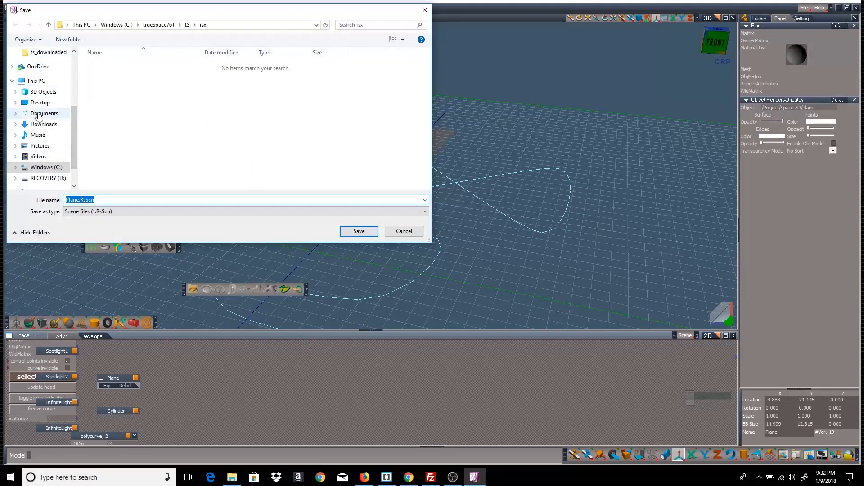
left_click(40, 102)
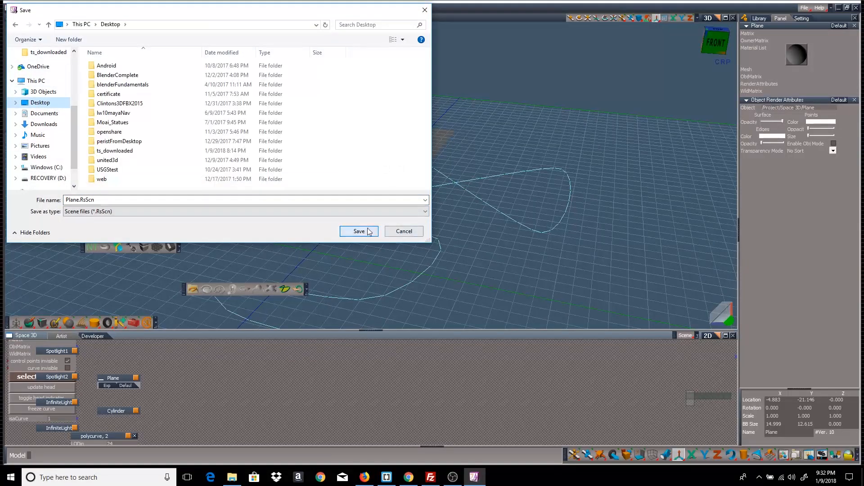
left_click(359, 231)
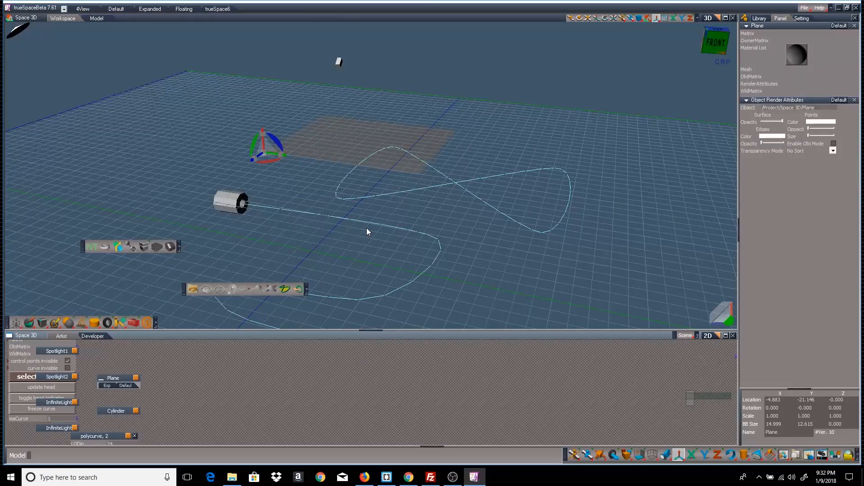
Enter point editing on the cylinder and rectangle-select the faces of its end facing the open curve.
left_click(226, 199)
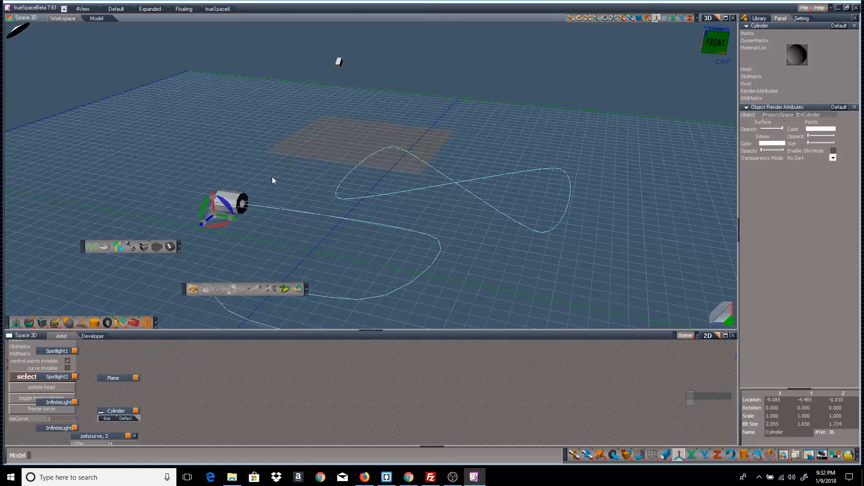
right_click(244, 159)
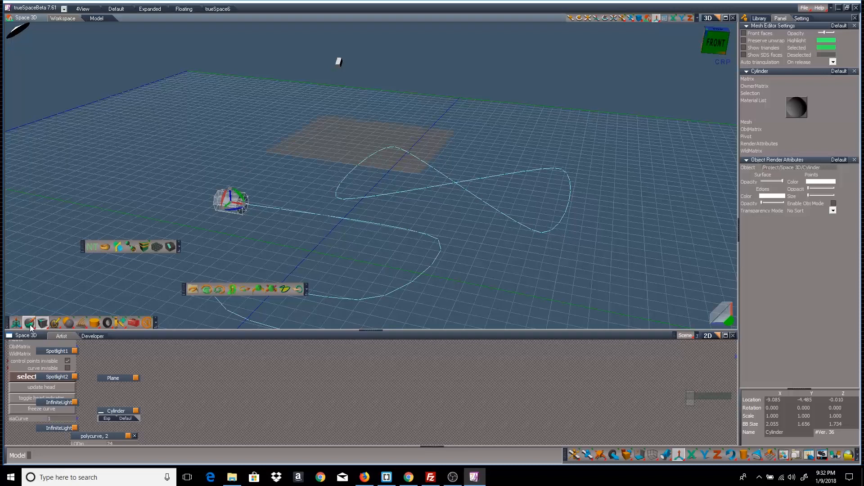
left_click_drag(42, 322, 41, 294)
left_click_drag(30, 322, 32, 270)
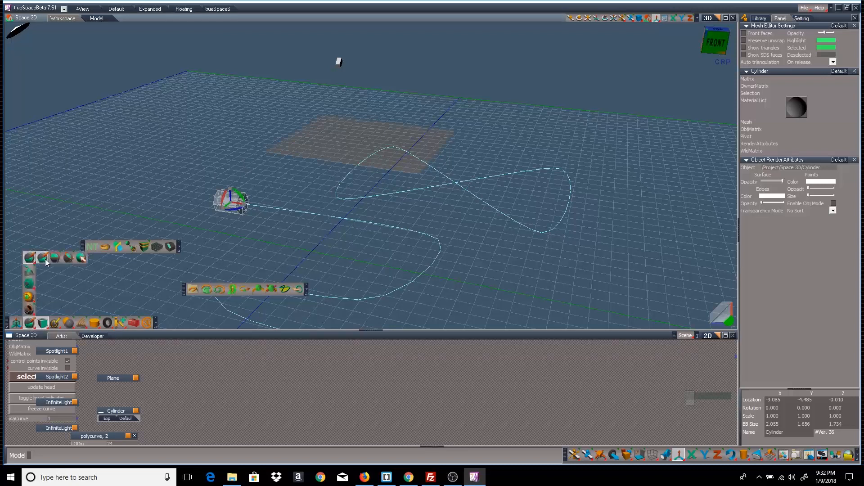
left_click_drag(262, 184, 233, 223)
middle_click_drag(276, 247, 247, 276)
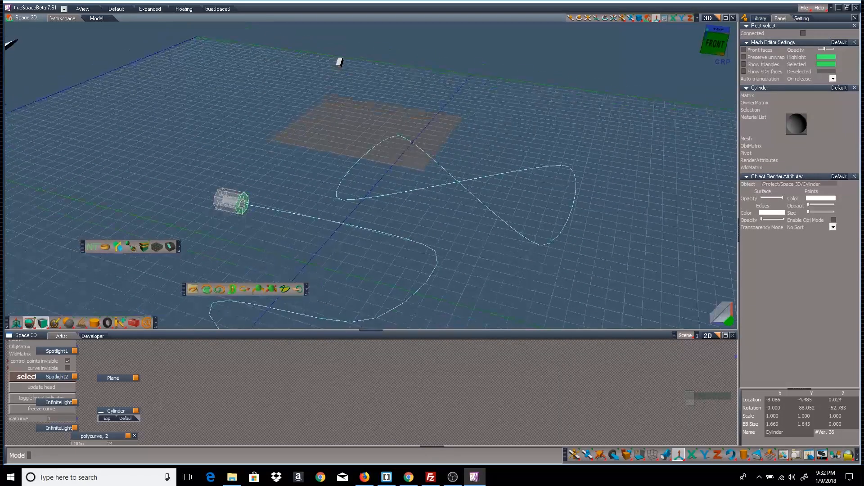
Try to sweep the selected end faces along the open curve, and dismiss the crash report and termination notice.
left_click(233, 288)
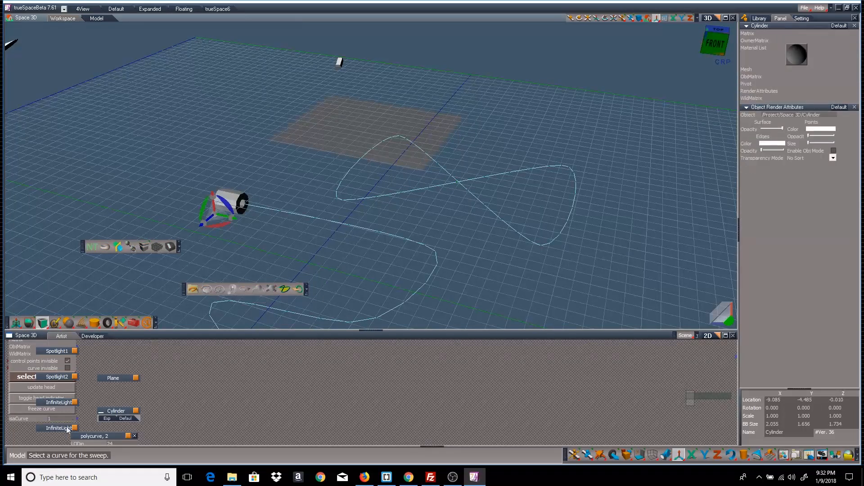
left_click(436, 266)
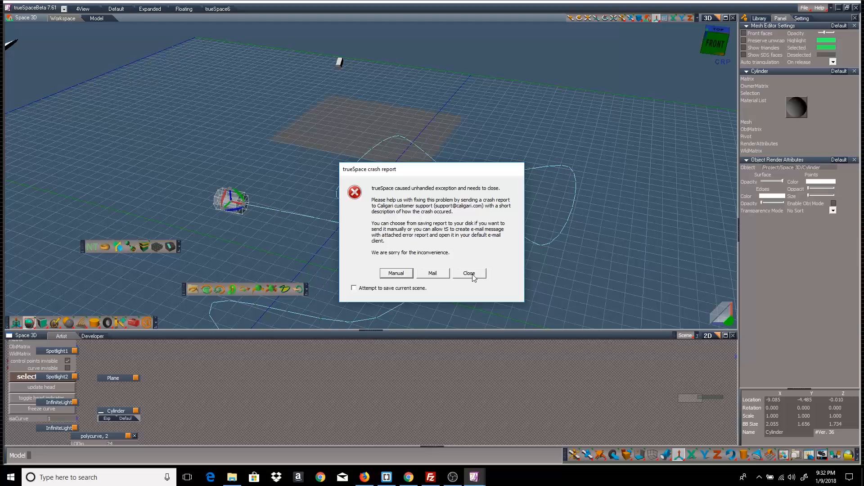
left_click(457, 271)
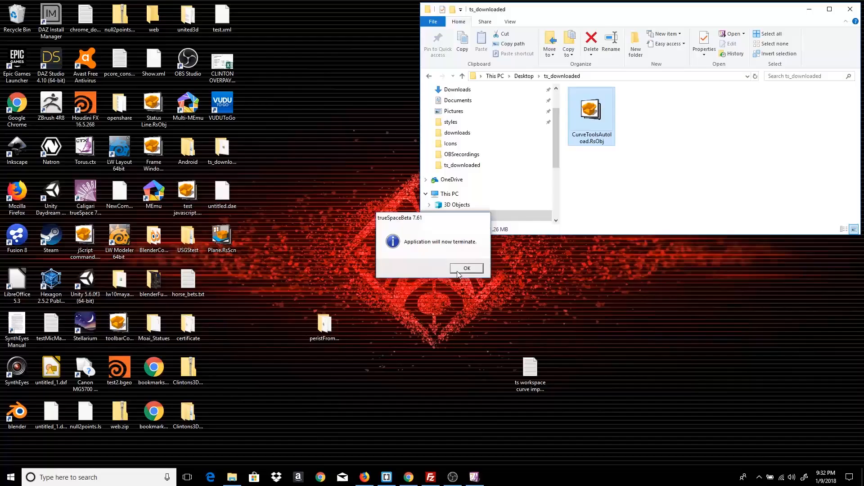
left_click(457, 271)
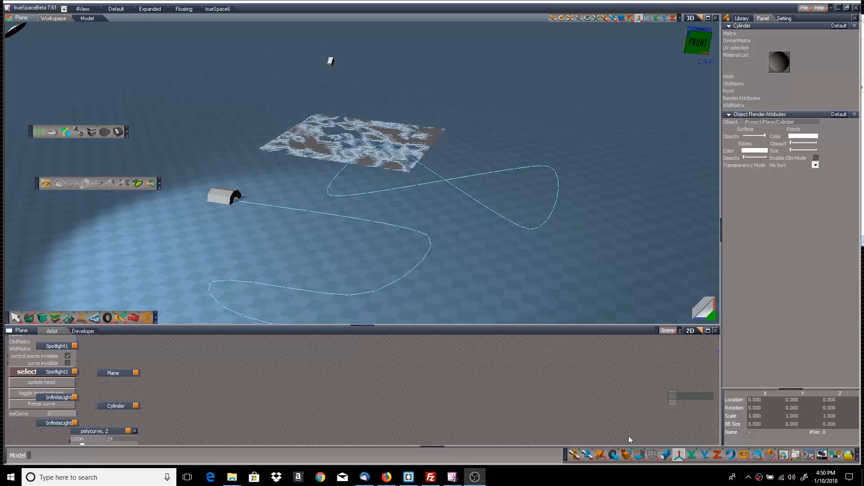
Switch the view to the grid display, select the cylinder's curve-side end faces, and sweep them along the open curve.
left_click(652, 454)
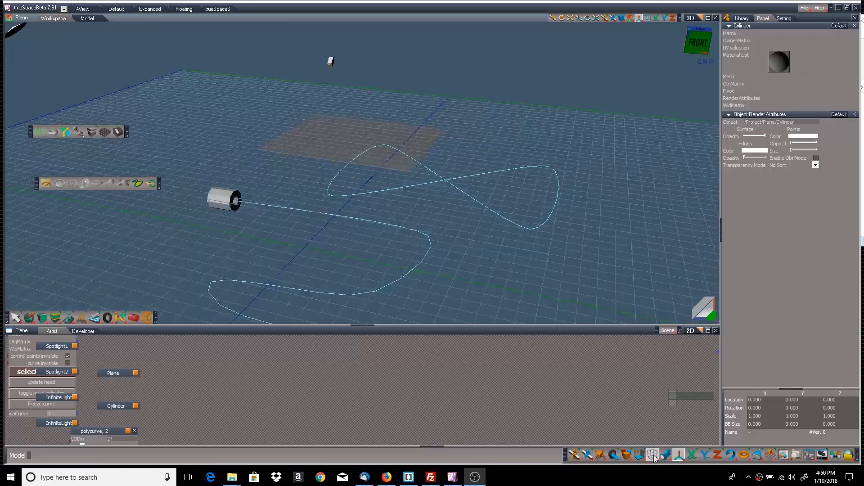
left_click(213, 194)
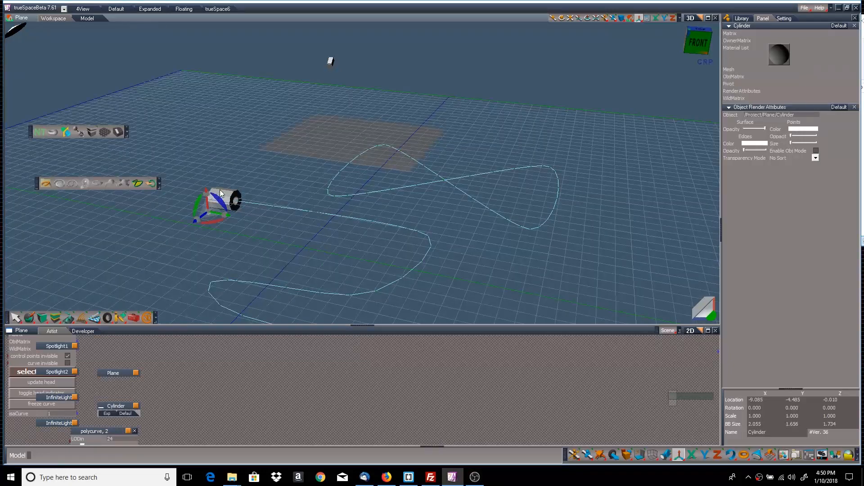
double_click(220, 190)
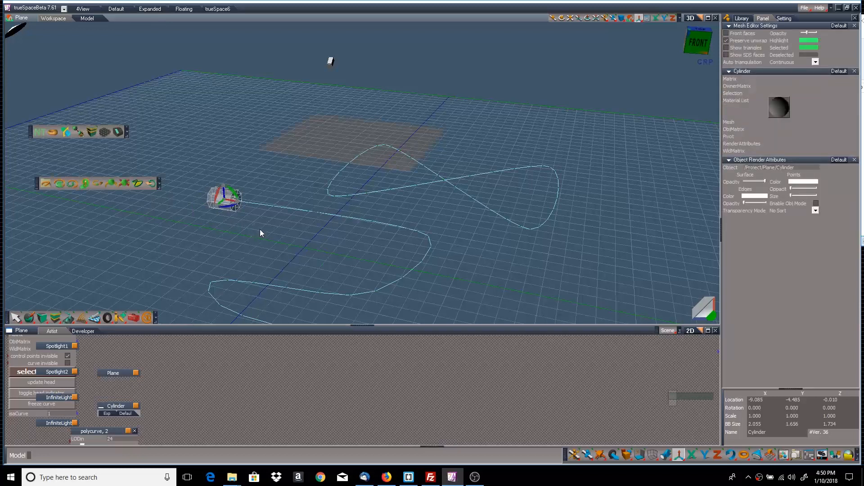
left_click_drag(261, 232, 227, 188)
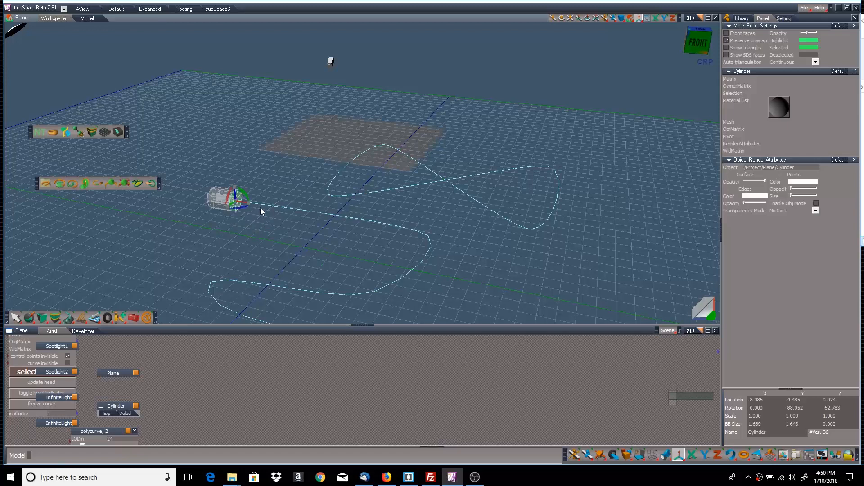
left_click(86, 184)
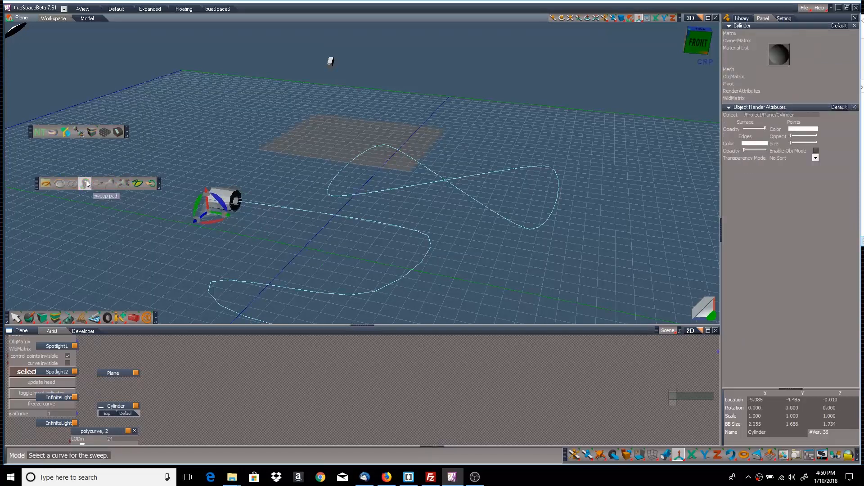
left_click(420, 263)
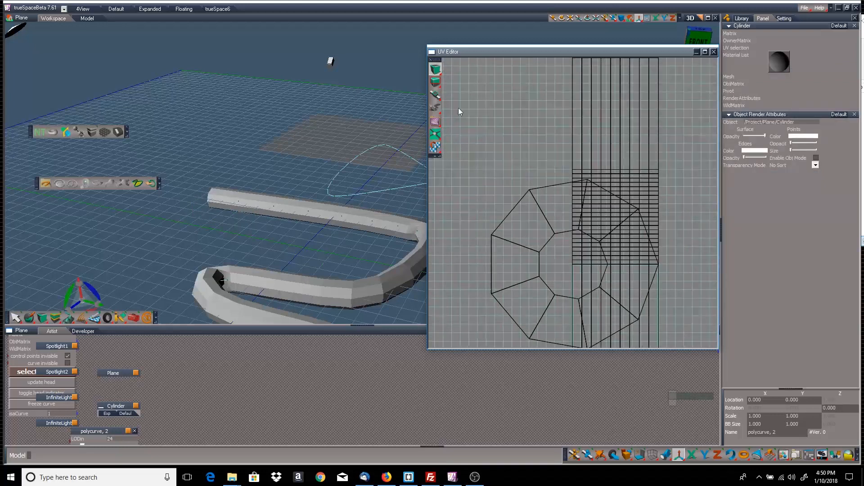
Apply the pink Caligari fan texture from the Materials - Textures library to the swept cylinder.
left_click(741, 18)
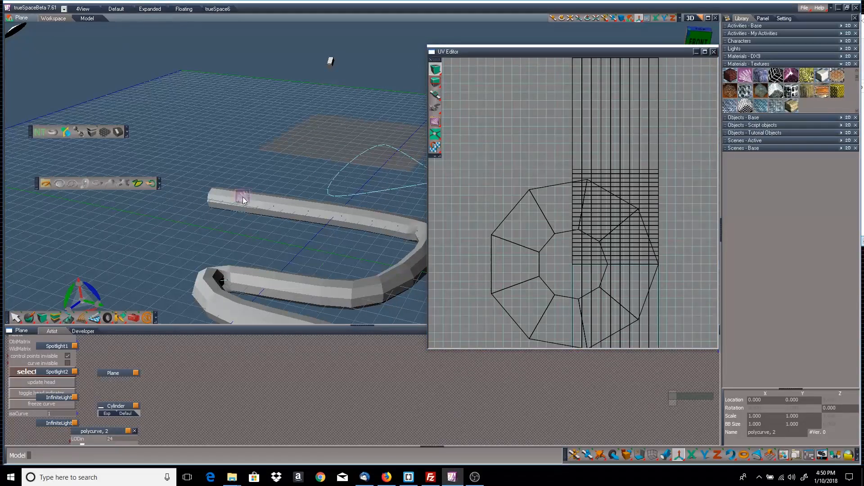
left_click_drag(242, 197, 243, 197)
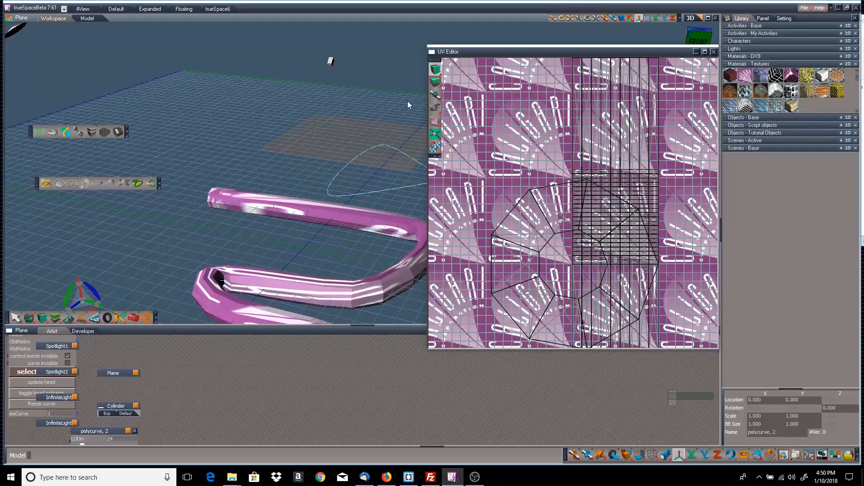
Select the rectangular UV block of the tube's walls in the UV Editor and stretch it vertically over more texture tiles.
left_click_drag(672, 170, 570, 275)
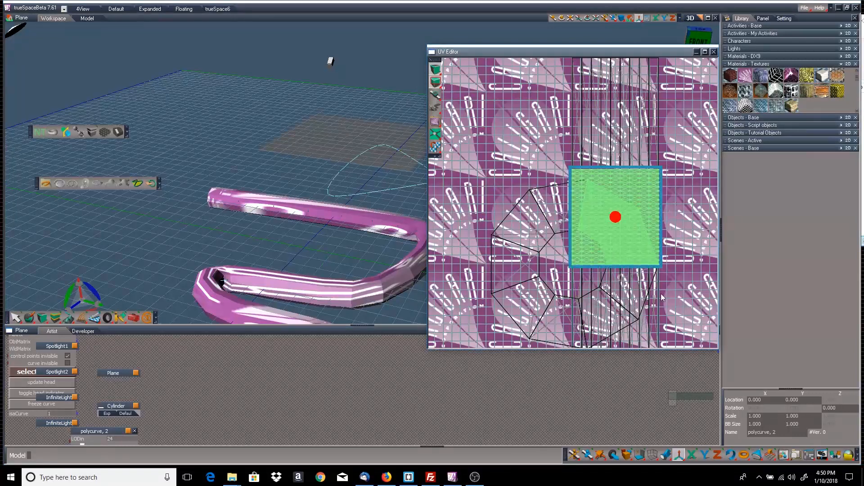
left_click_drag(660, 269, 662, 348)
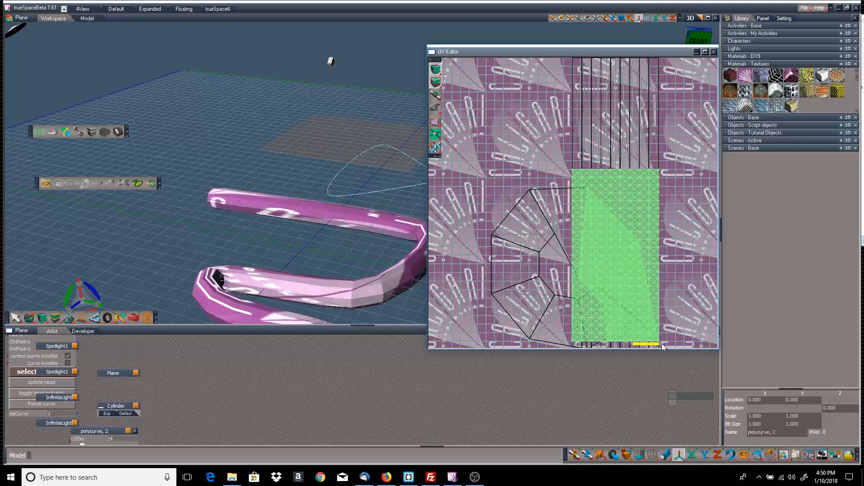
left_click_drag(660, 166, 577, 319)
Extend the selected UV block further at both ends so the texture repeats more often along the tube, and inspect the tube.
scroll(669, 127, "down", 3)
scroll(669, 127, "down", 2)
scroll(639, 159, "down", 3)
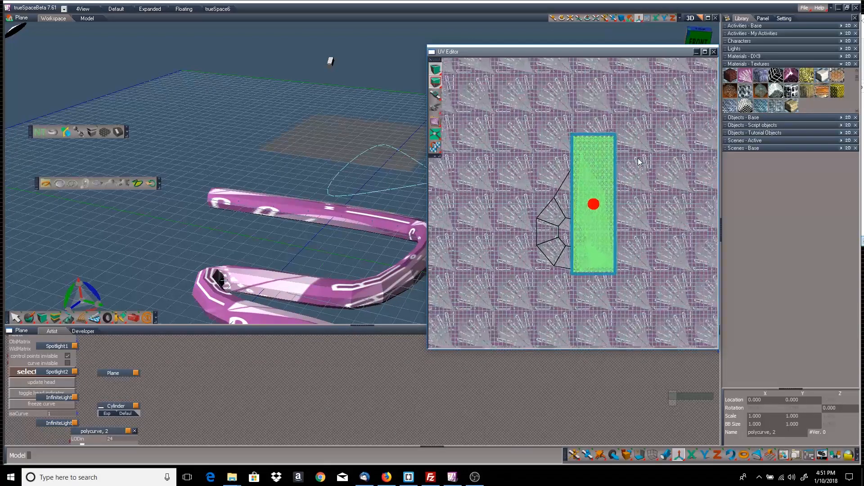
scroll(638, 158, "down", 3)
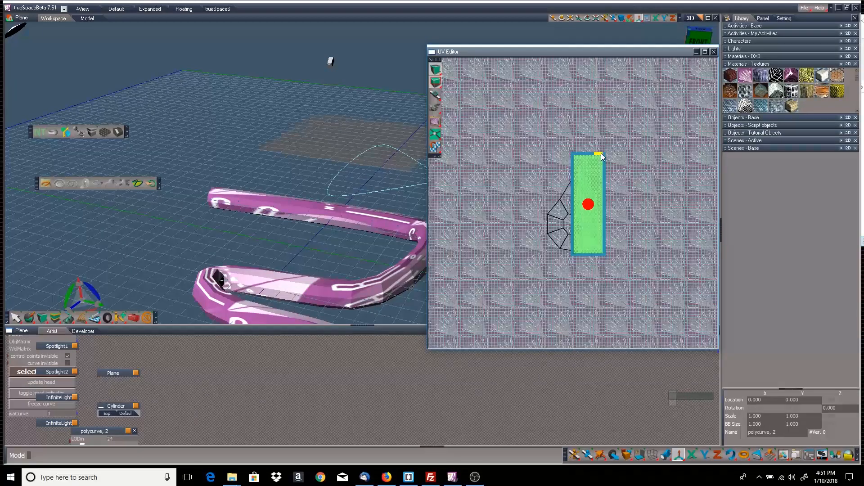
left_click_drag(602, 155, 599, 72)
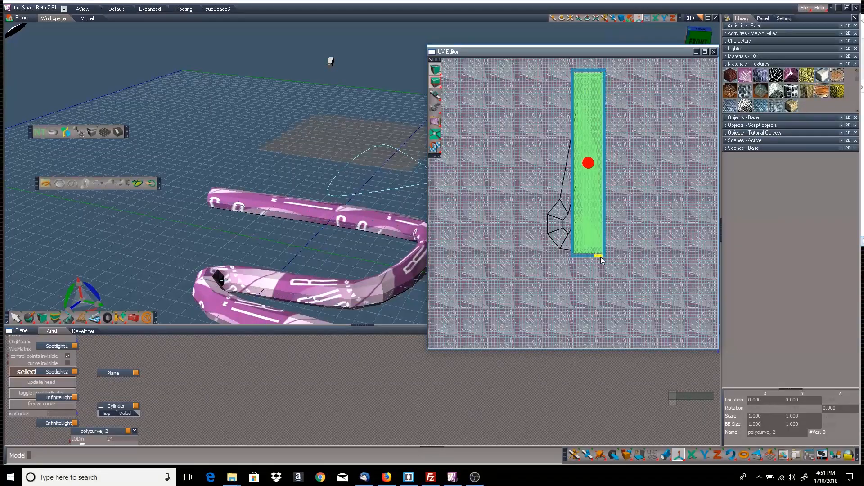
left_click_drag(600, 257, 603, 342)
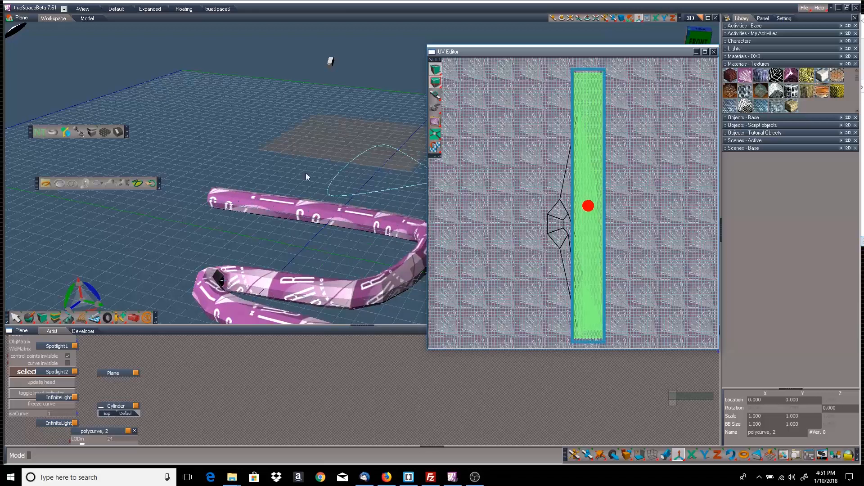
middle_click_drag(320, 176, 189, 126)
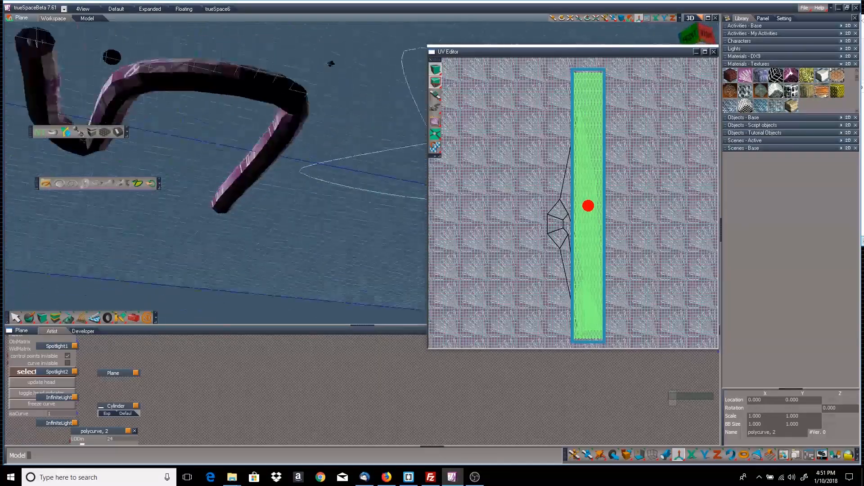